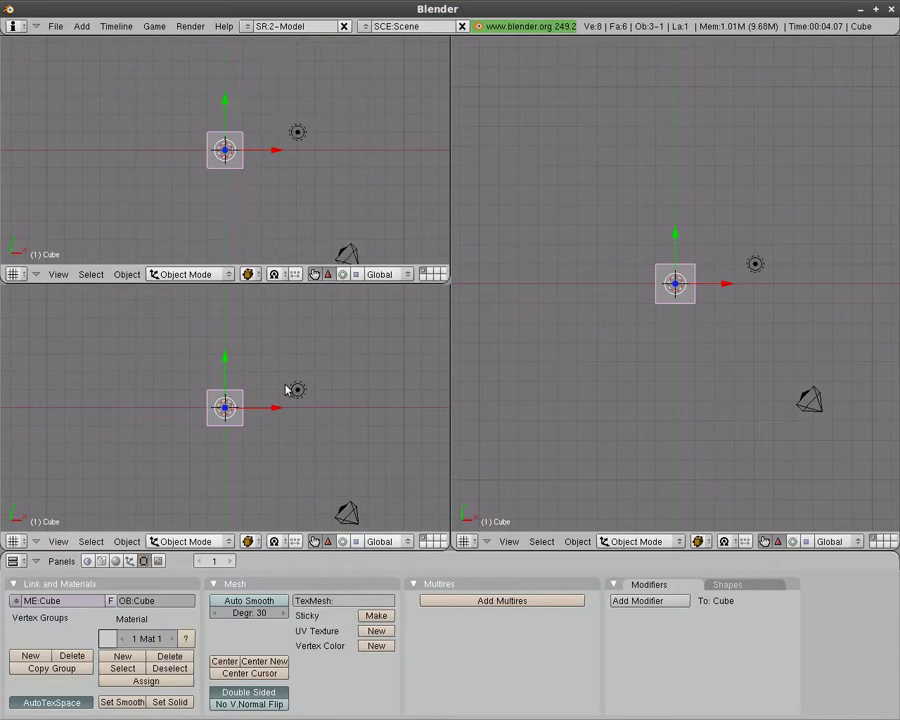
# Arrange the three viewports as a top view, a front view and a large camera view.
pyautogui.press('KP_0')
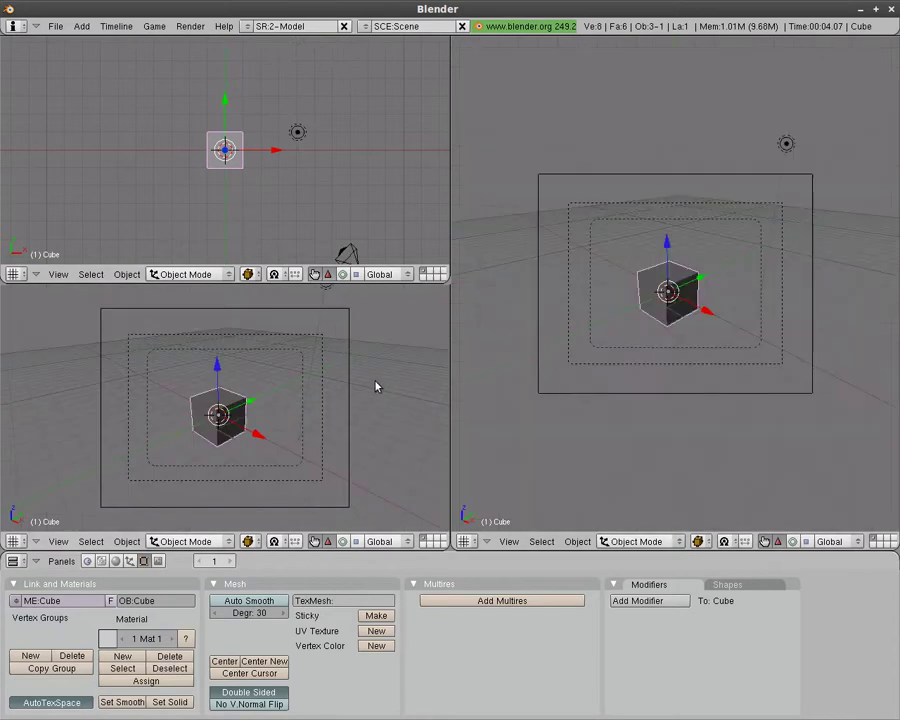
pyautogui.press('KP_7')
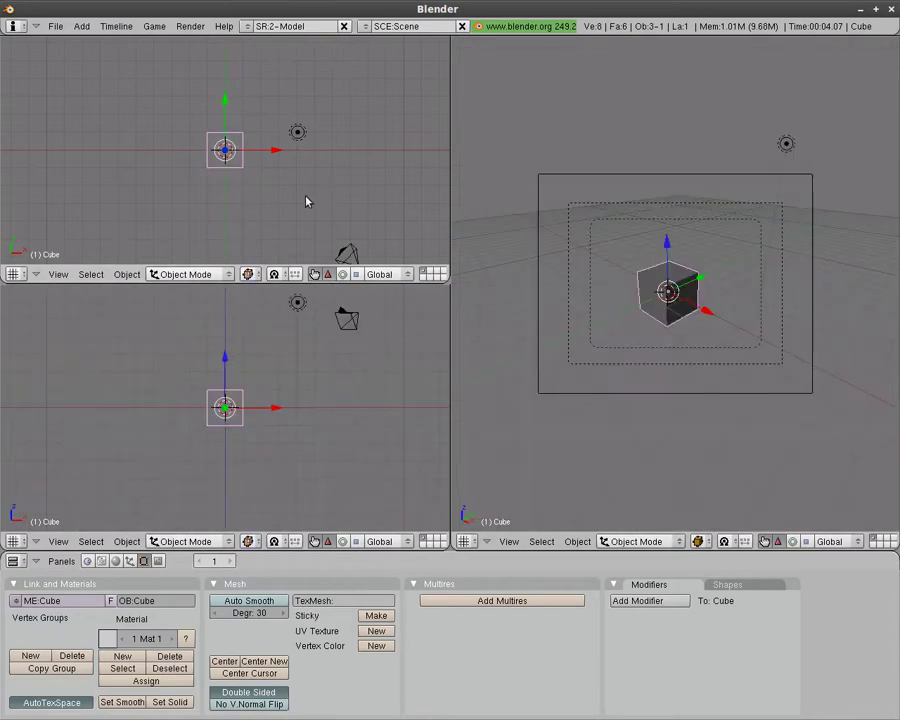
pyautogui.click(56, 26)
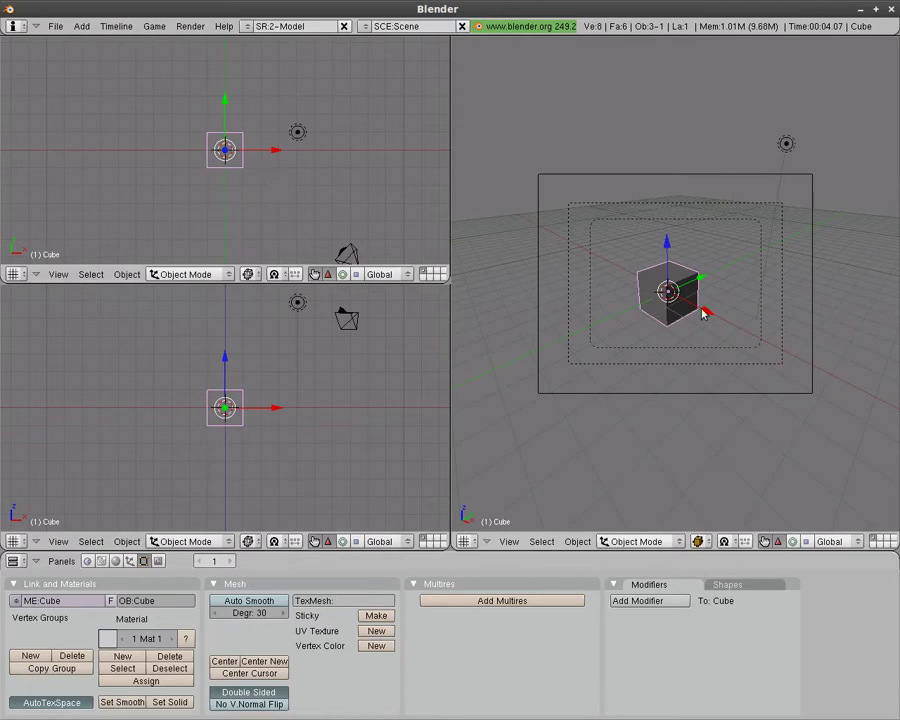
# Delete the default cube and add a plane mesh at the origin.
pyautogui.press('x')
pyautogui.click(243, 176)
pyautogui.press('space')
pyautogui.moveTo(357, 172)
pyautogui.click(386, 172)
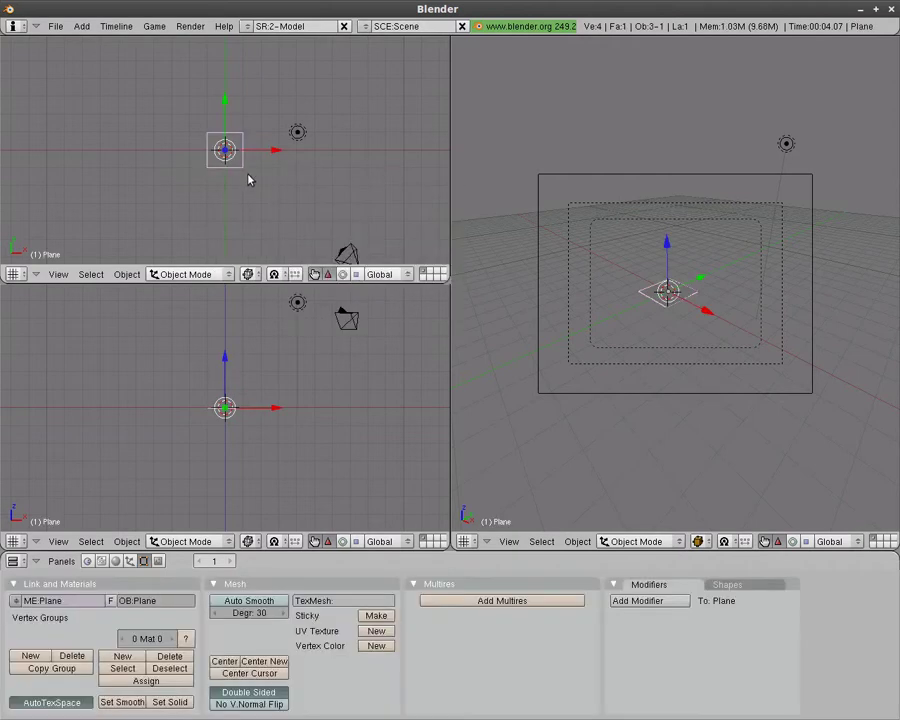
# Scale the plane up about three times, subdivide it four times in Edit Mode and return to Object Mode.
pyautogui.press('s')
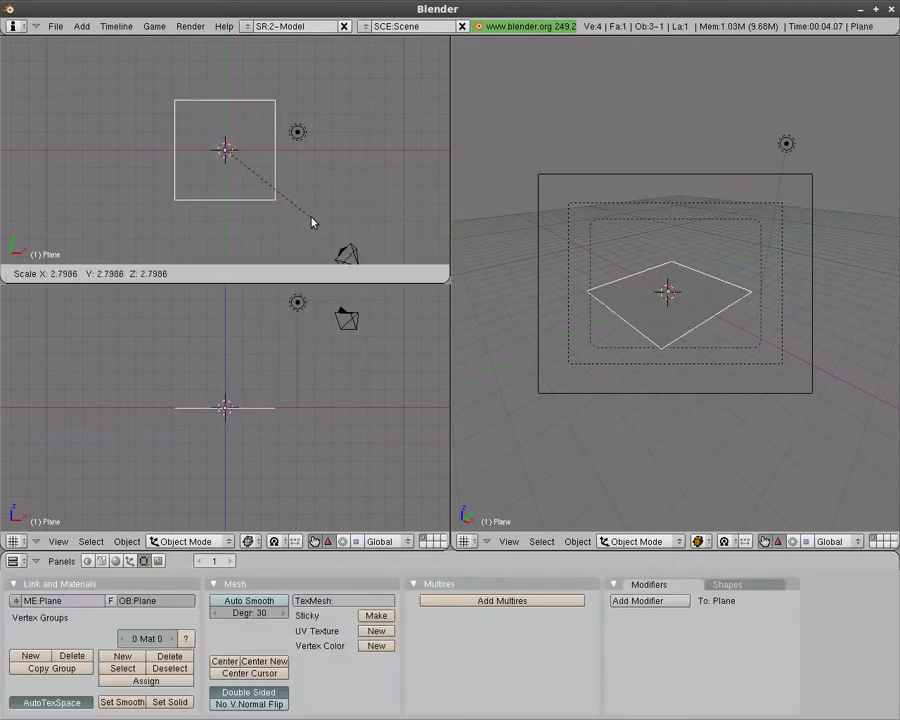
pyautogui.click(316, 222)
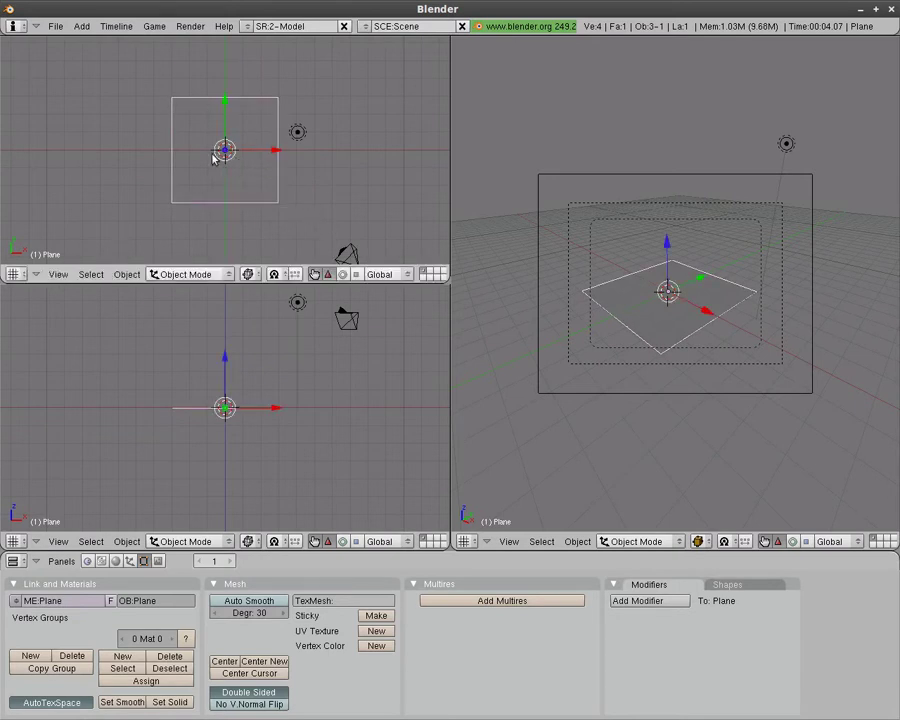
pyautogui.press('Tab')
pyautogui.click(499, 600)
pyautogui.click(499, 600)
pyautogui.click(499, 600)
pyautogui.click(499, 600)
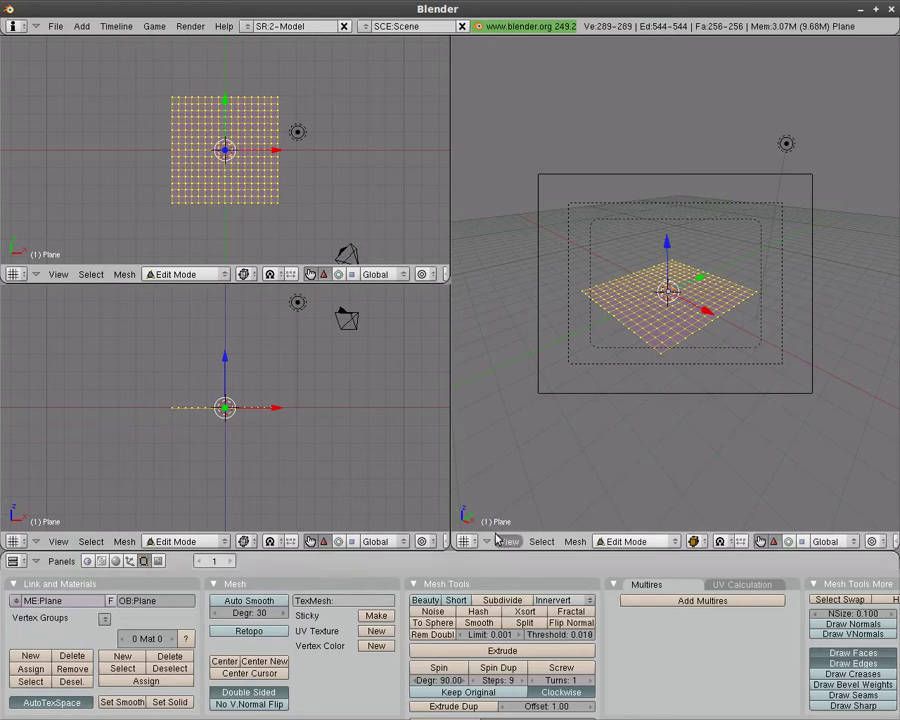
pyautogui.press('Tab')
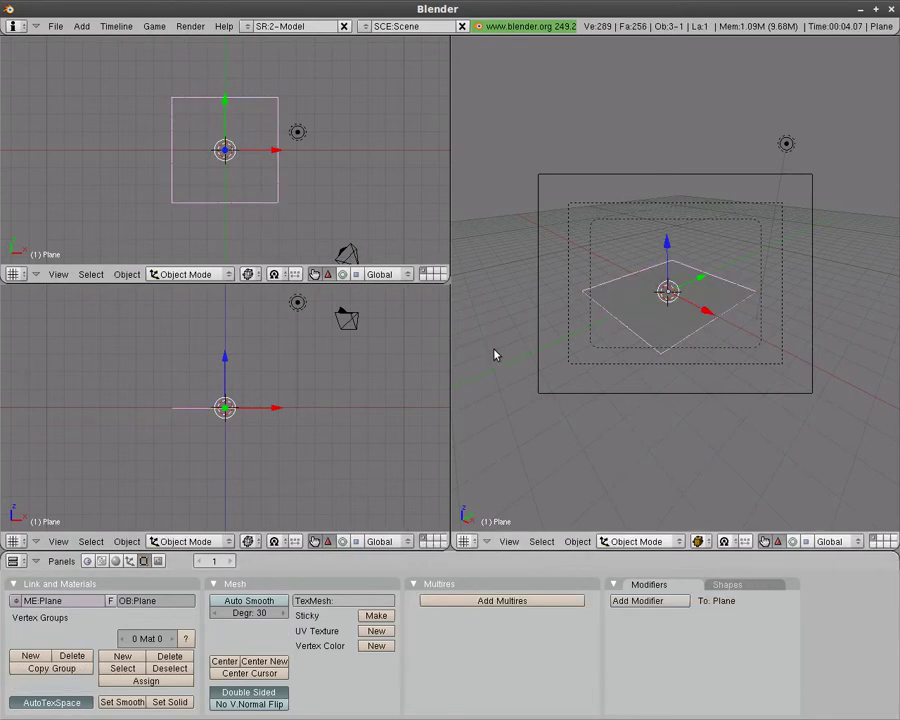
# In Weight Paint mode, paint a strip at weight 1.000 along the plane's entire negative-X edge.
pyautogui.click(188, 543)
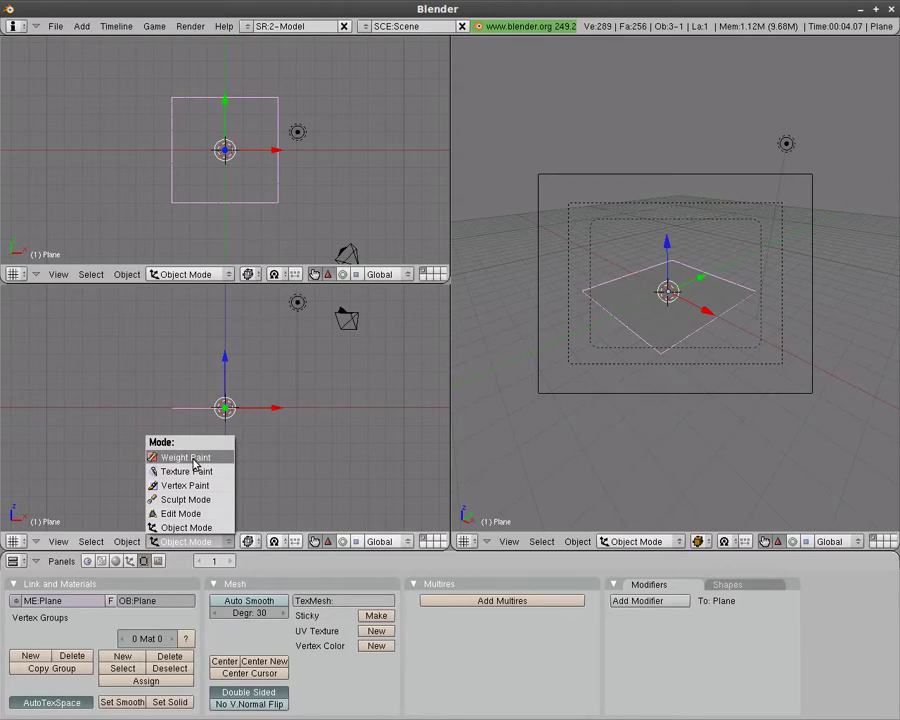
pyautogui.click(190, 459)
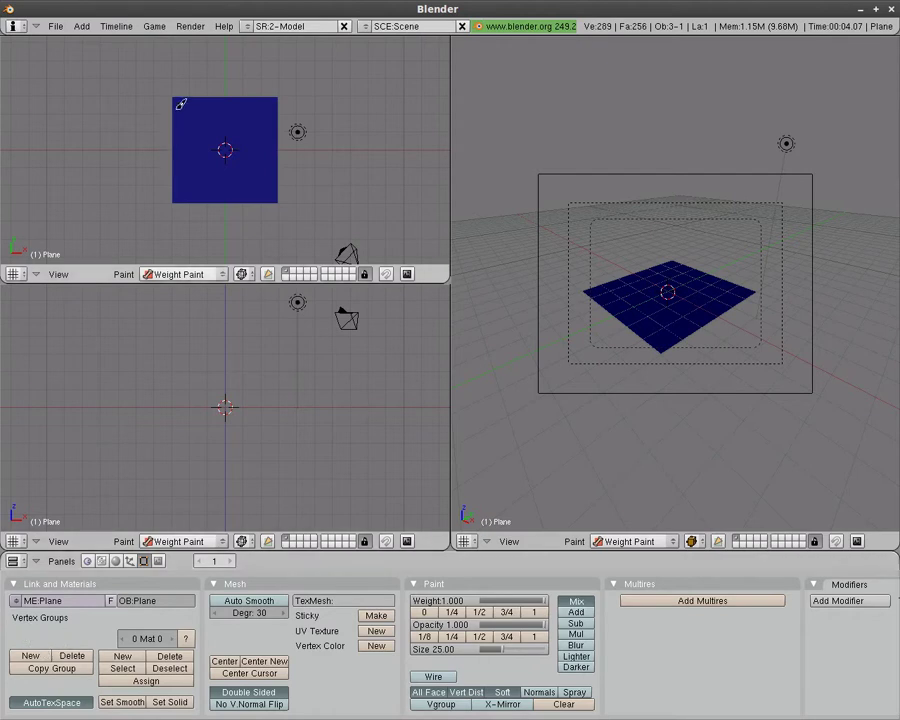
pyautogui.moveTo(180, 94); pyautogui.dragTo(180, 197)
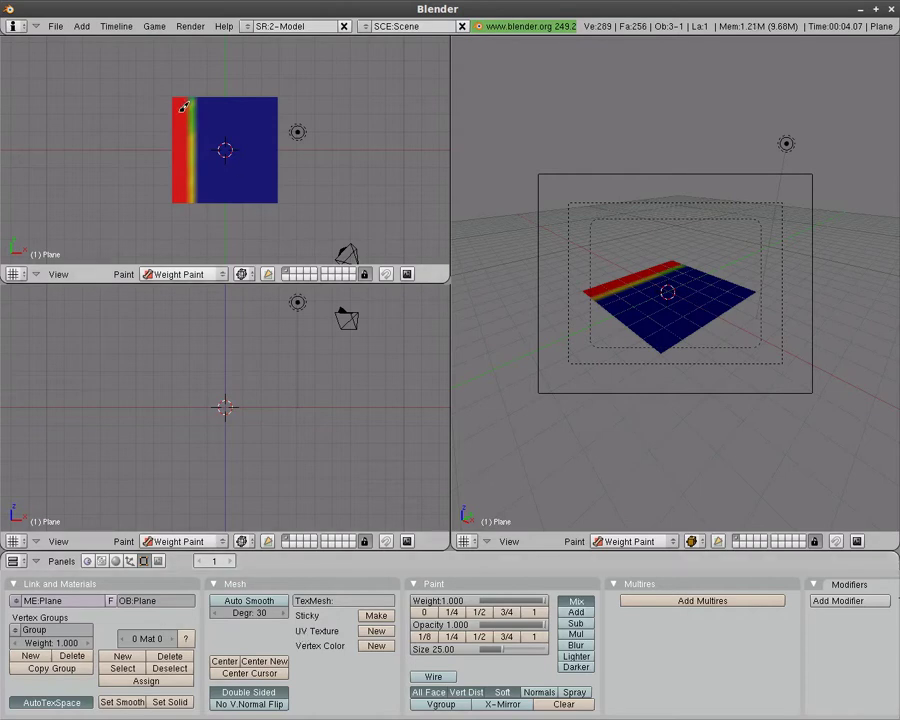
# Enable Cloth physics on the plane and pin the cloth to the painted vertex group "Group".
pyautogui.click(129, 562)
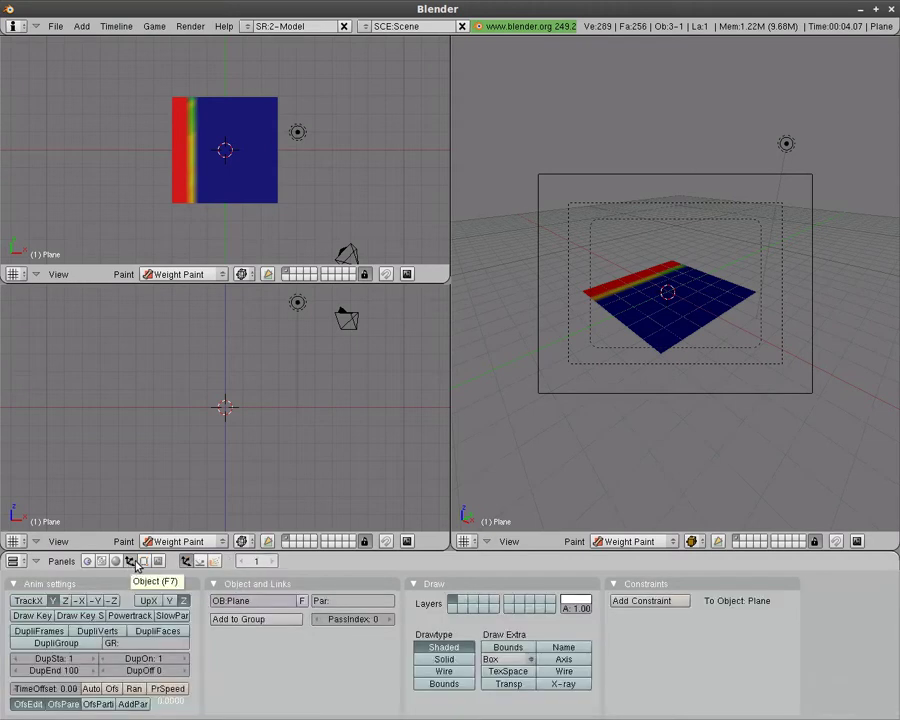
pyautogui.click(200, 563)
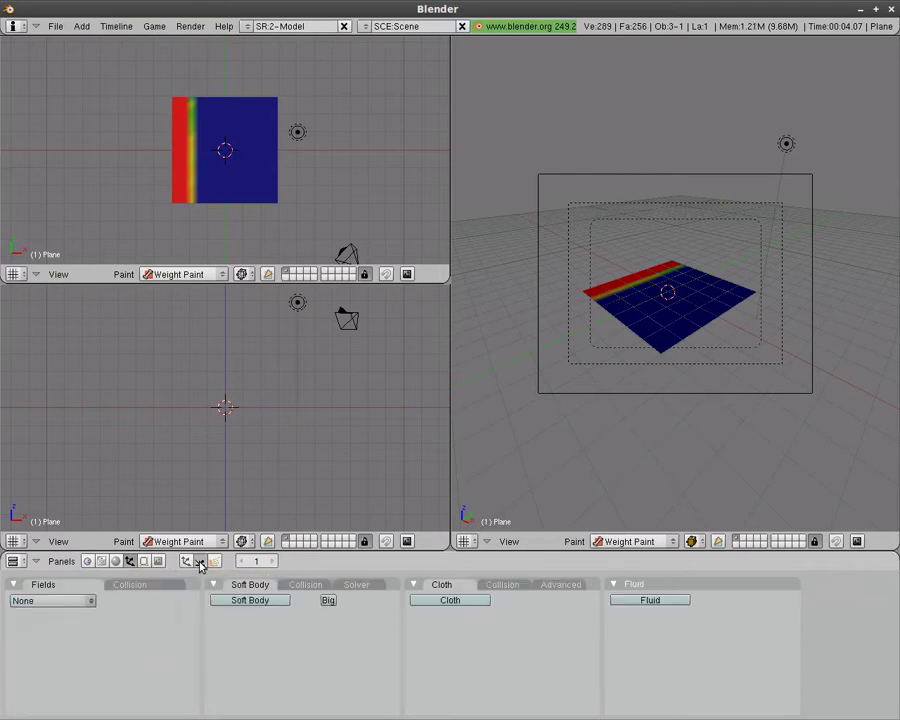
pyautogui.click(452, 601)
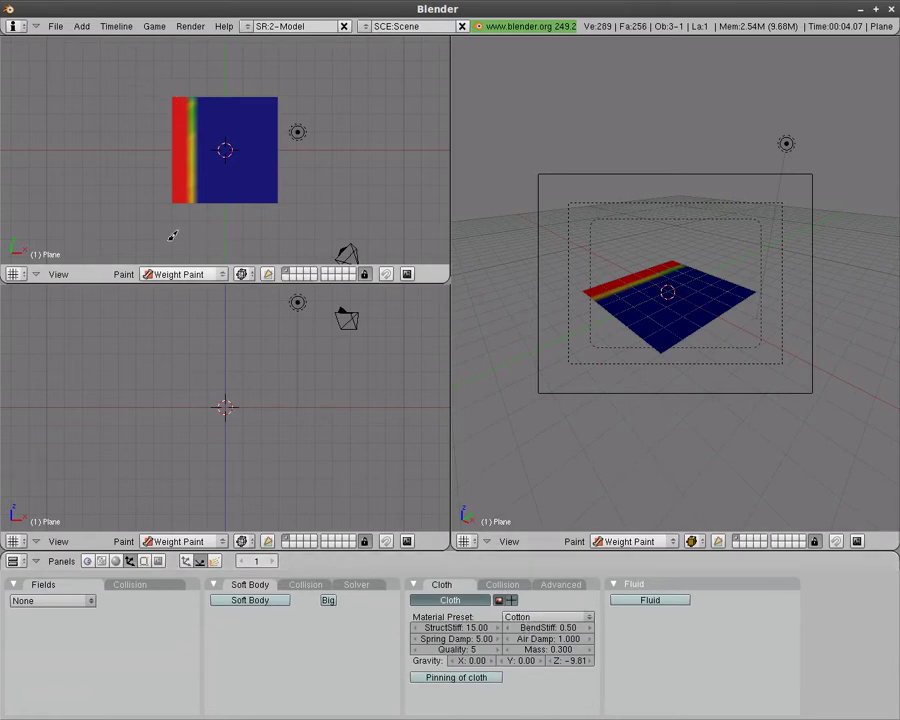
pyautogui.click(446, 684)
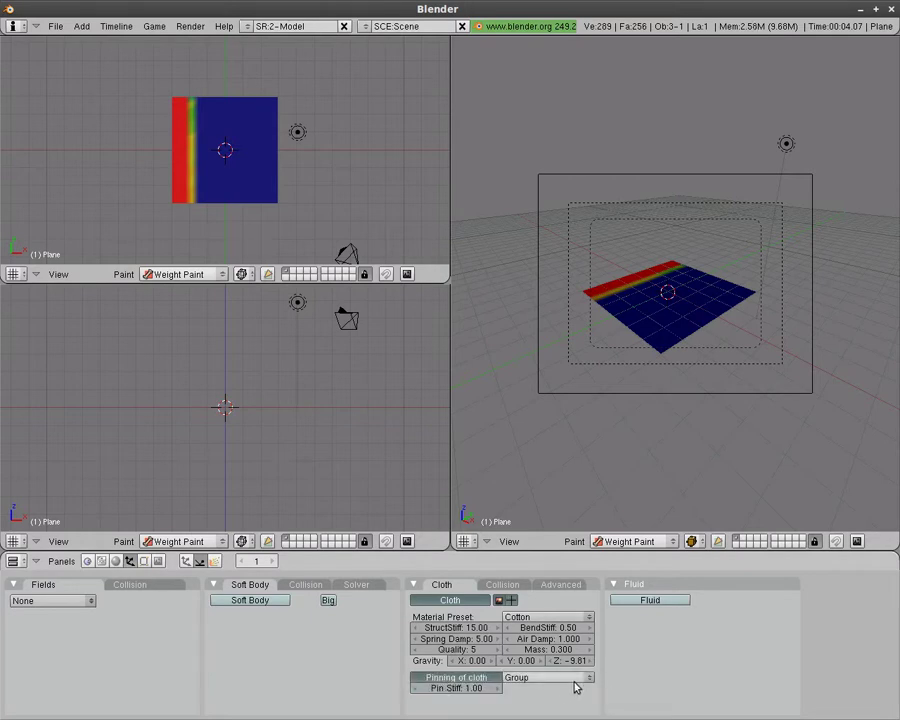
pyautogui.click(540, 679)
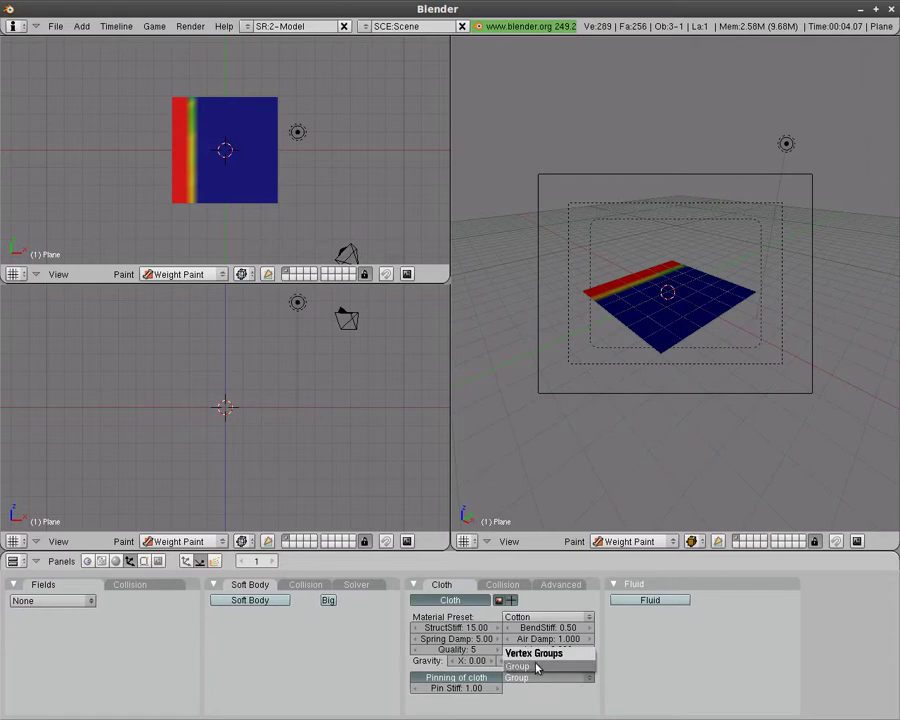
pyautogui.click(535, 671)
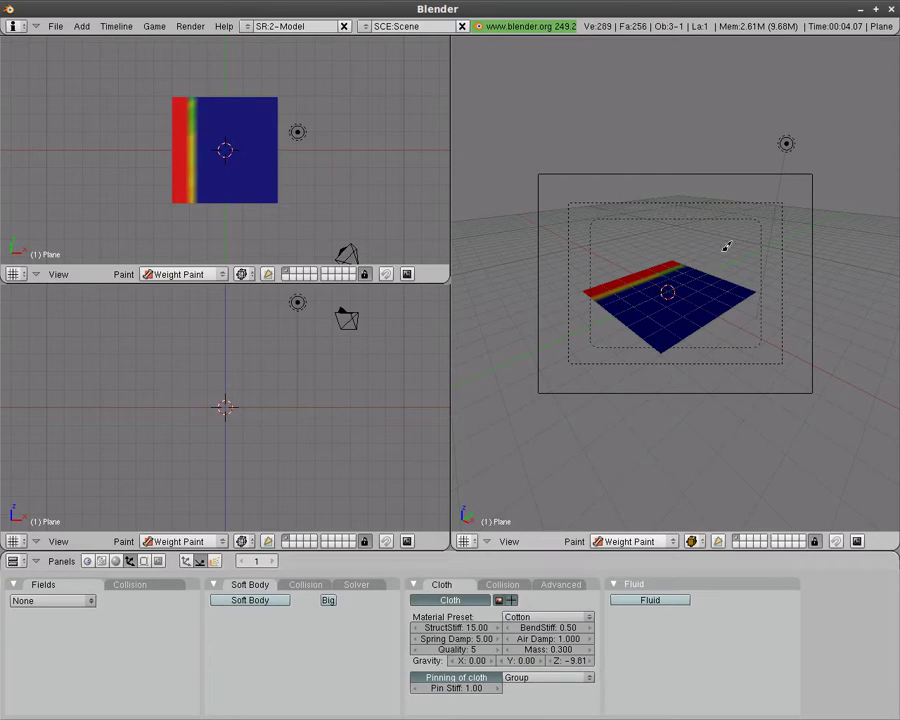
# Preview the cloth animation in the camera view, switch the plane back to Object Mode and preview it again.
pyautogui.hotkey('alt', 'a')
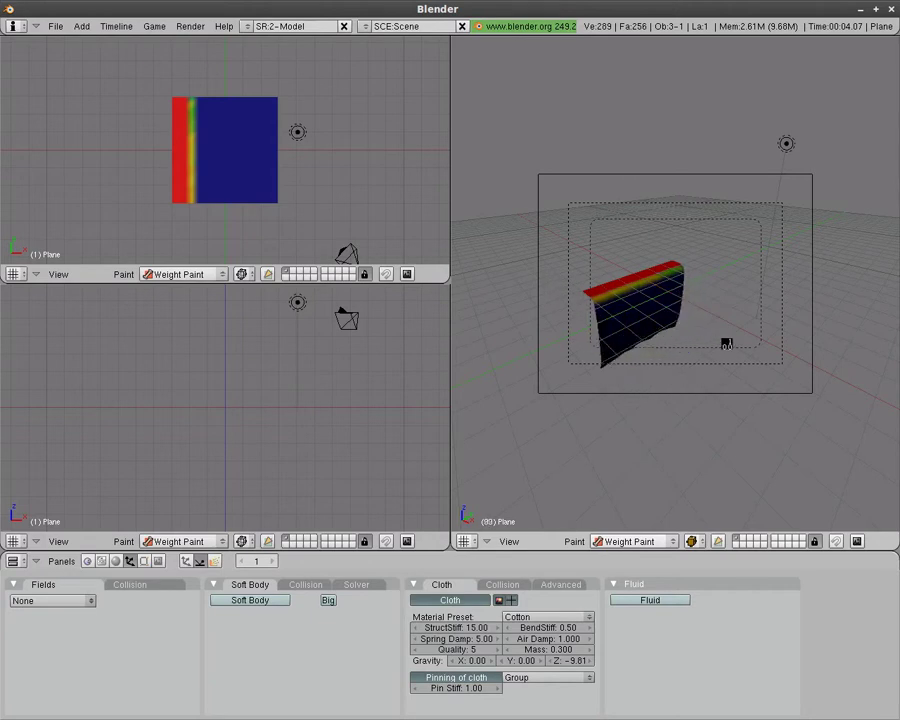
pyautogui.press('Escape')
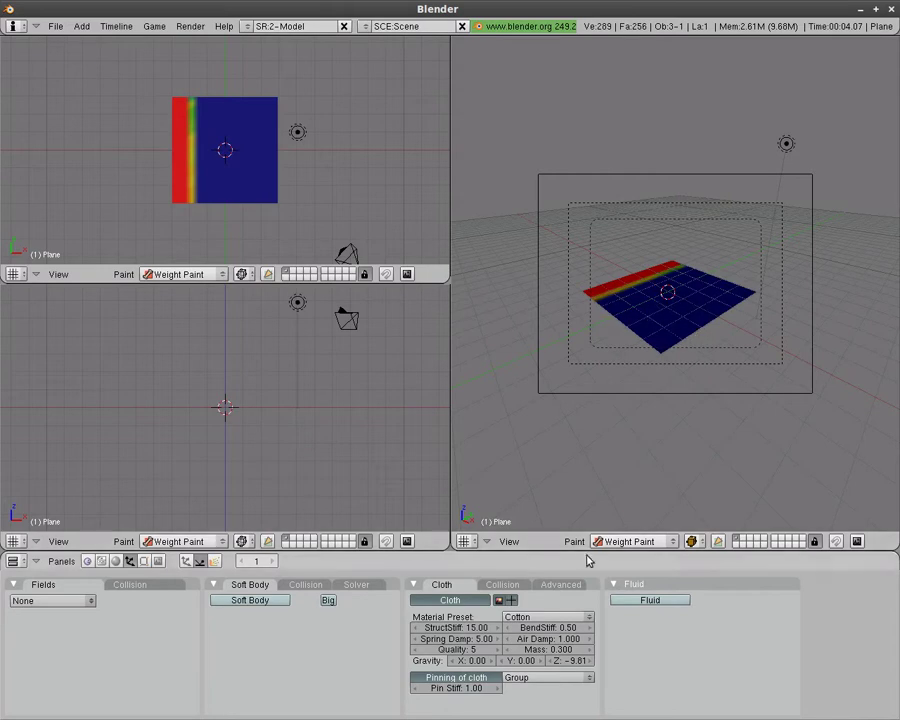
pyautogui.click(615, 541)
pyautogui.click(612, 526)
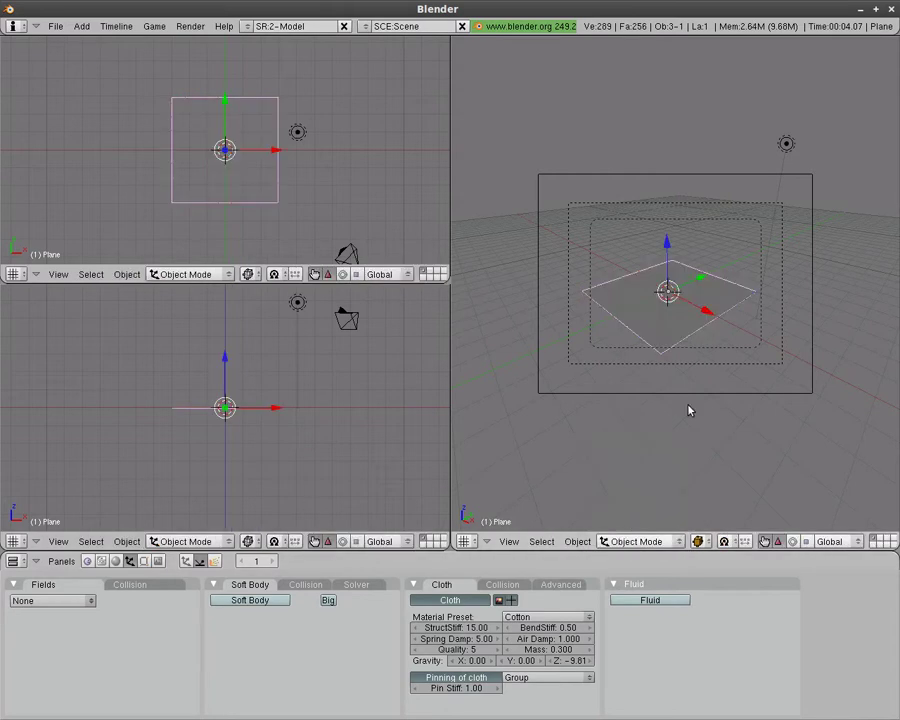
pyautogui.hotkey('alt', 'a')
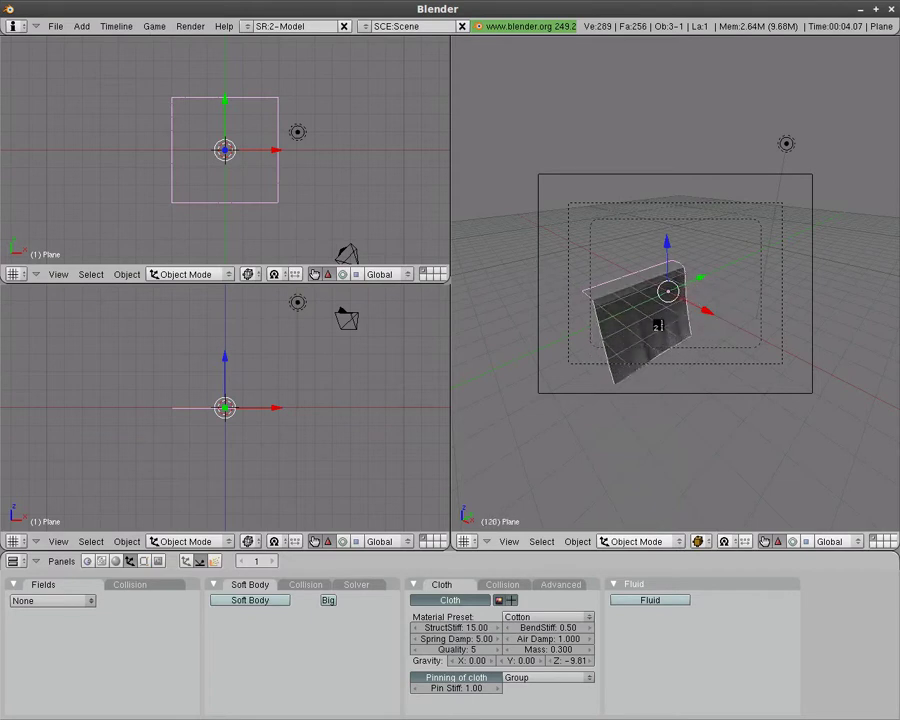
pyautogui.press('Escape')
# Add an Empty and move it below the plane and out beyond its pinned edge.
pyautogui.press('space')
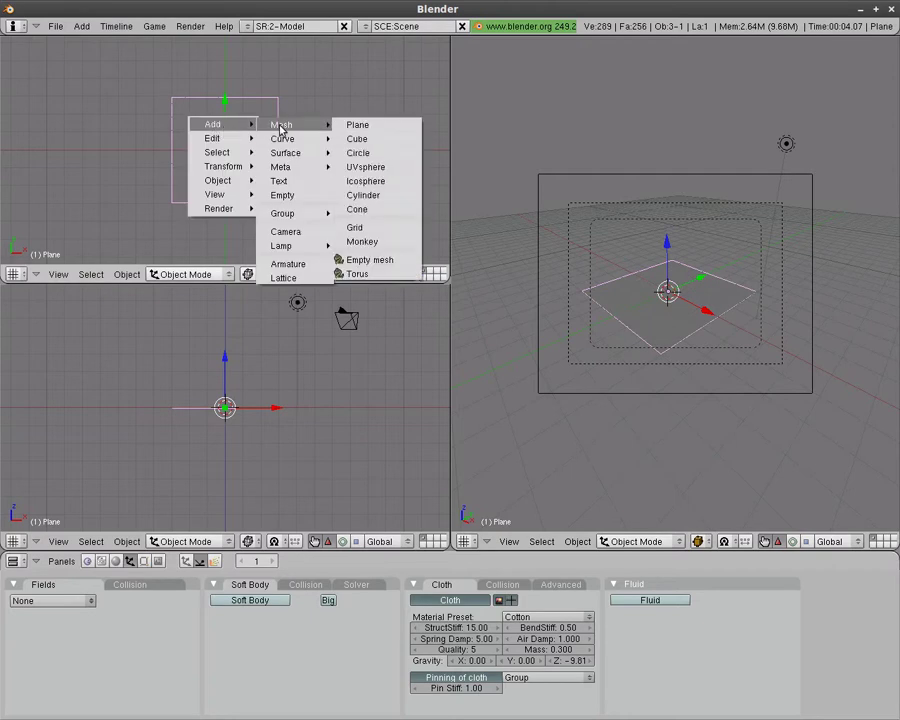
pyautogui.click(285, 196)
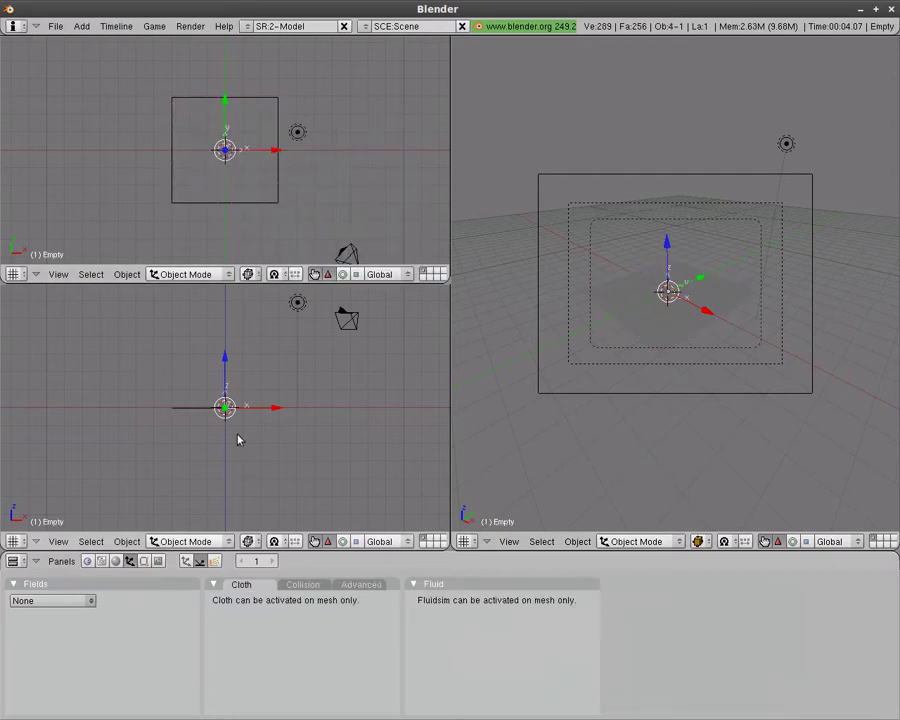
pyautogui.press('g')
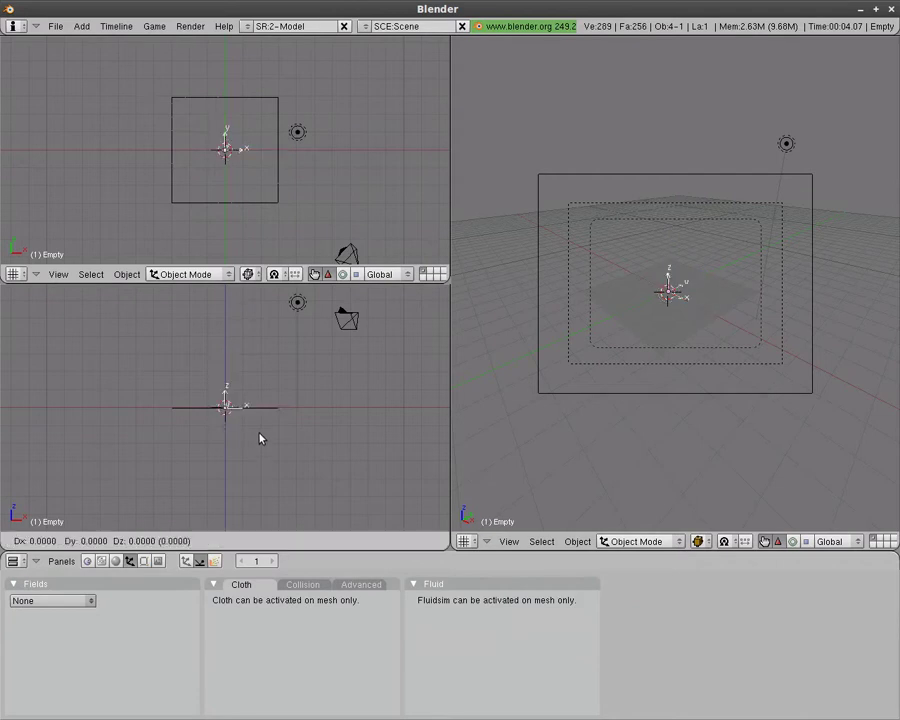
pyautogui.click(149, 496)
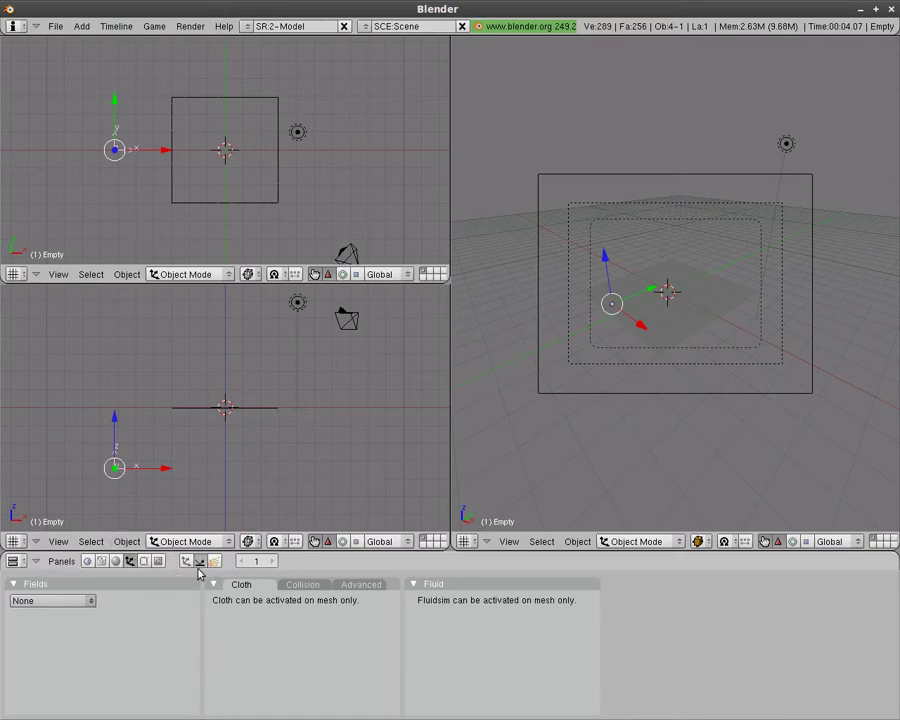
# Give the Empty a Wind force field with a strength of 5.
pyautogui.click(52, 602)
pyautogui.click(44, 567)
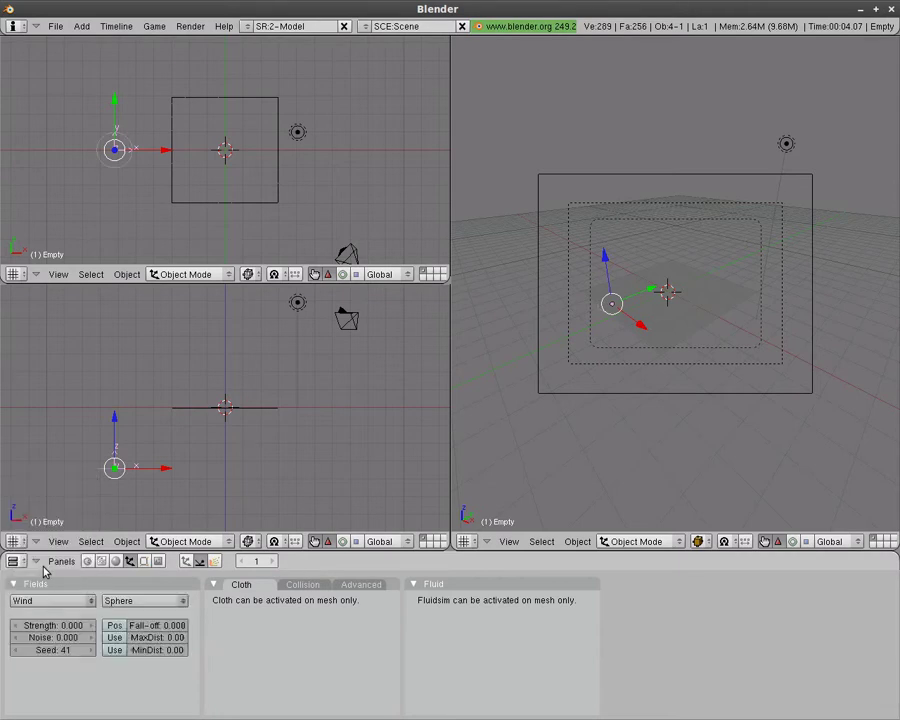
pyautogui.click(52, 626)
pyautogui.write('5')
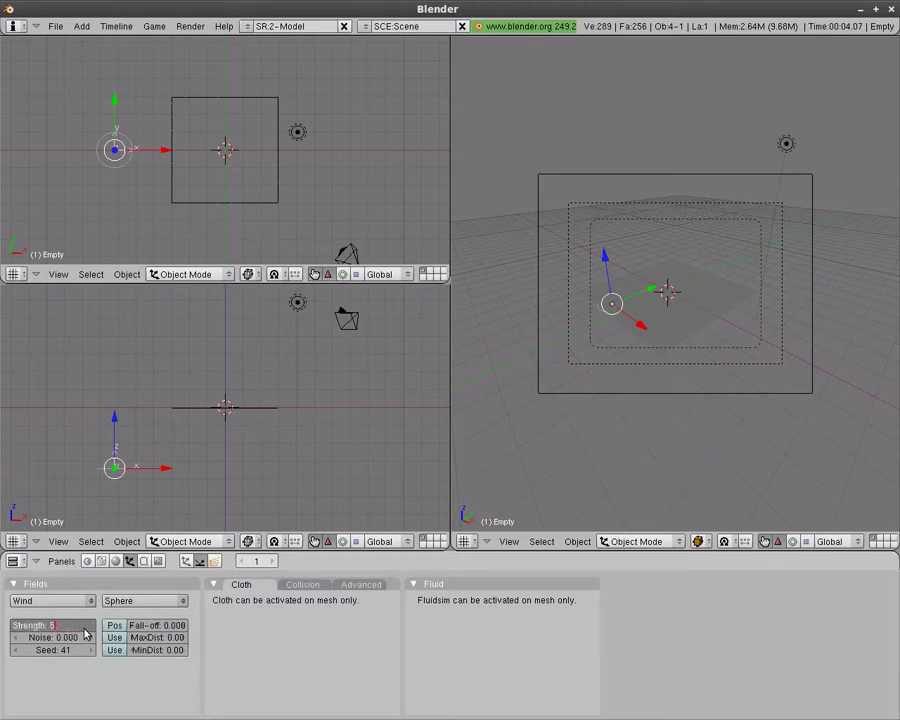
pyautogui.press('Return')
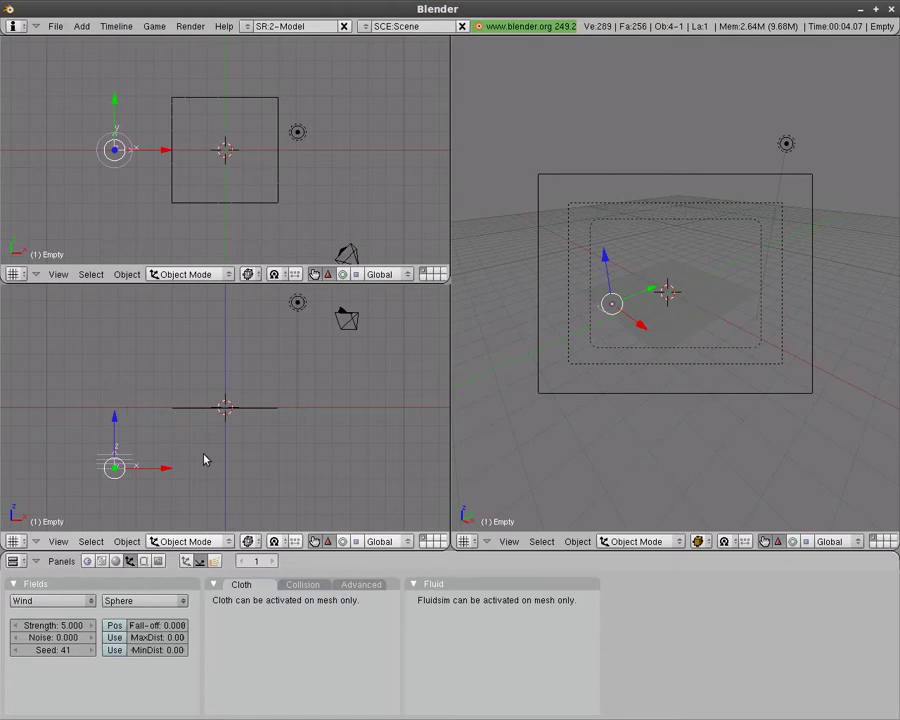
# Rotate the wind Empty about 90 degrees in the front view so it blows along positive X, and preview the cloth animation.
pyautogui.press('r')
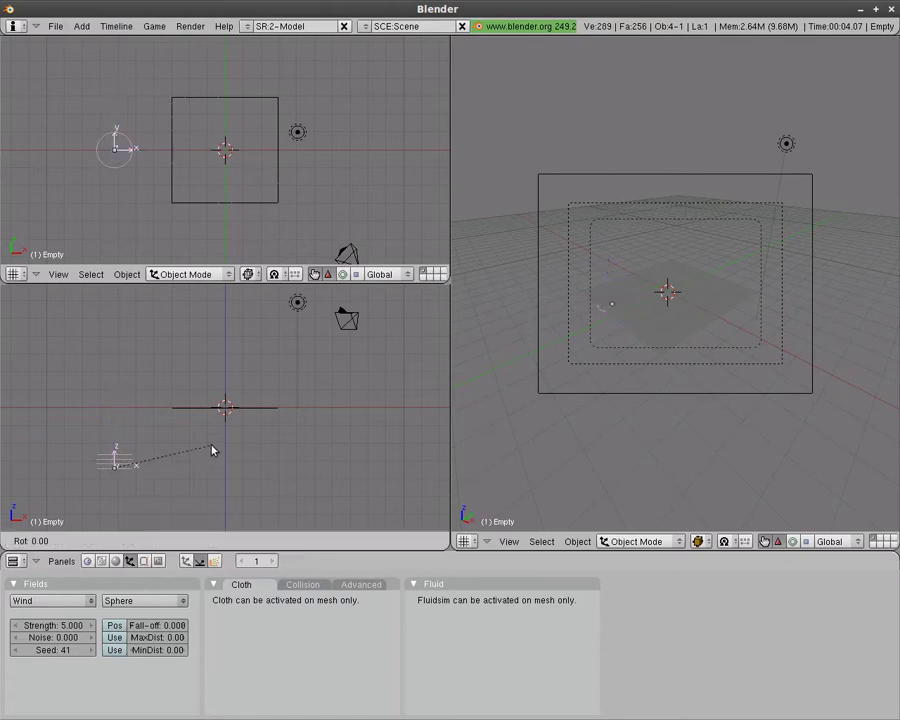
pyautogui.click(121, 499)
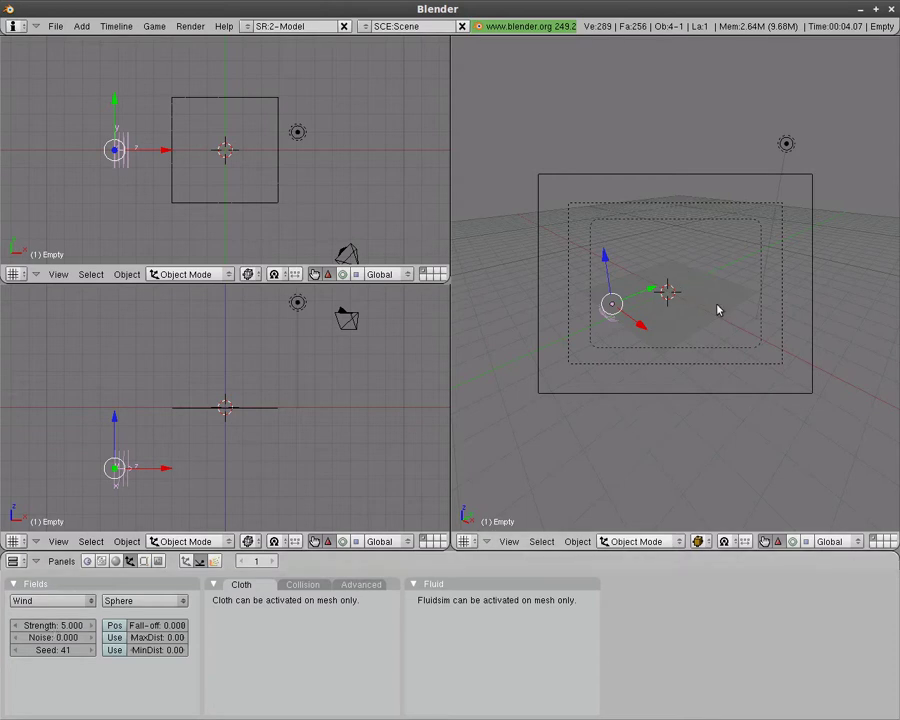
pyautogui.hotkey('alt', 'a')
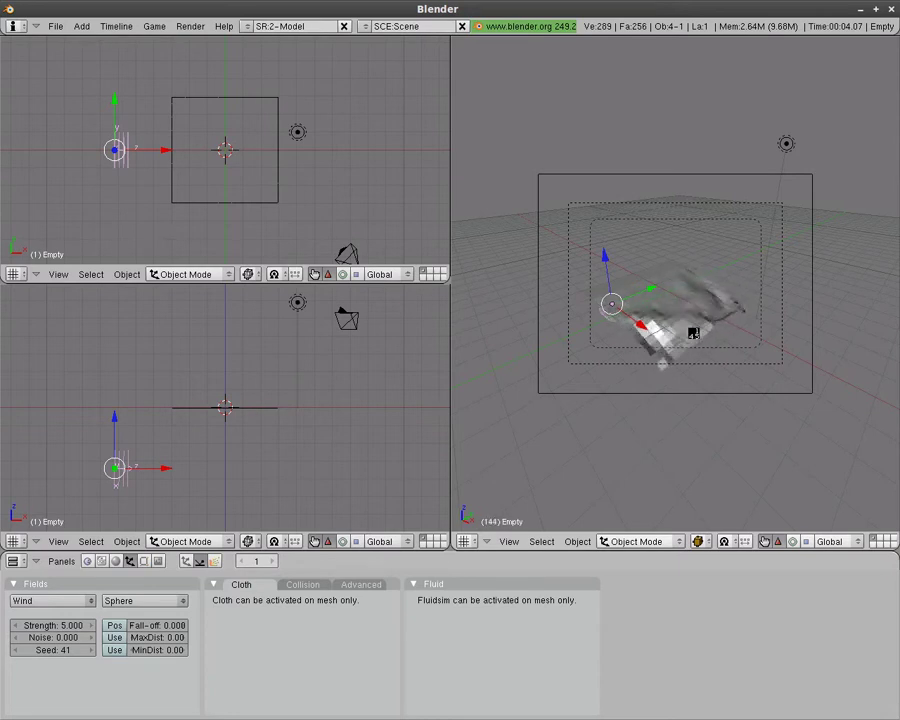
pyautogui.press('Escape')
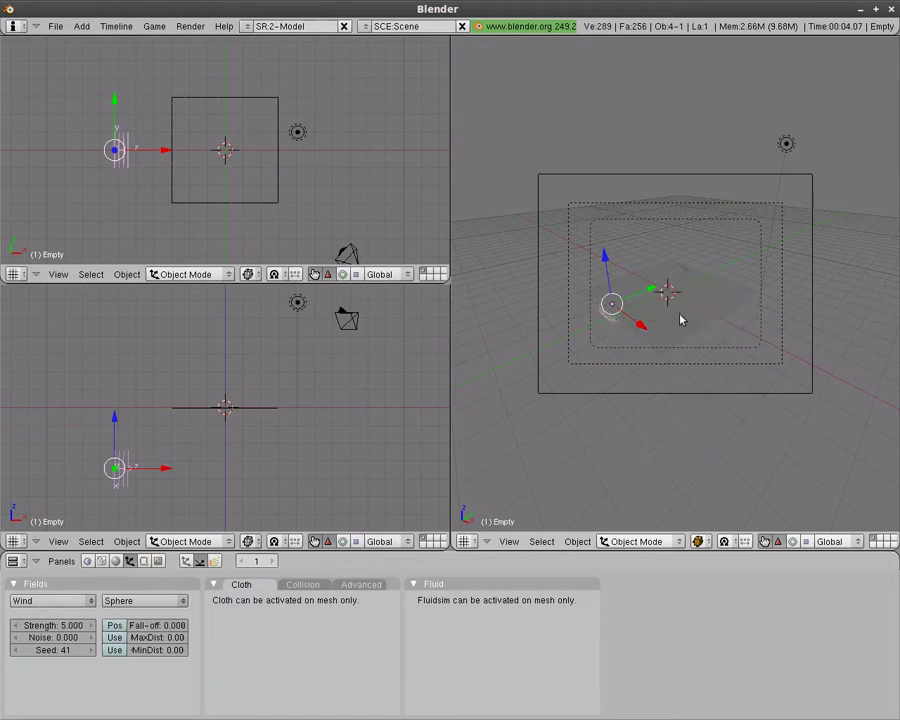
# Add a Subsurf modifier to the plane and preview the cloth animation in the camera view.
pyautogui.rightClick(673, 313)
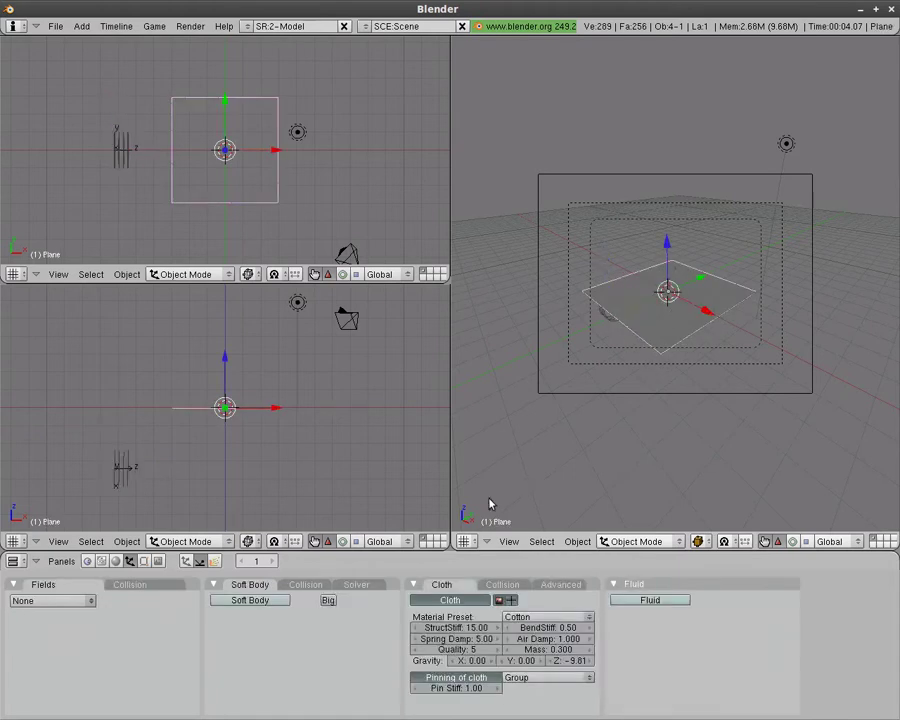
pyautogui.click(143, 564)
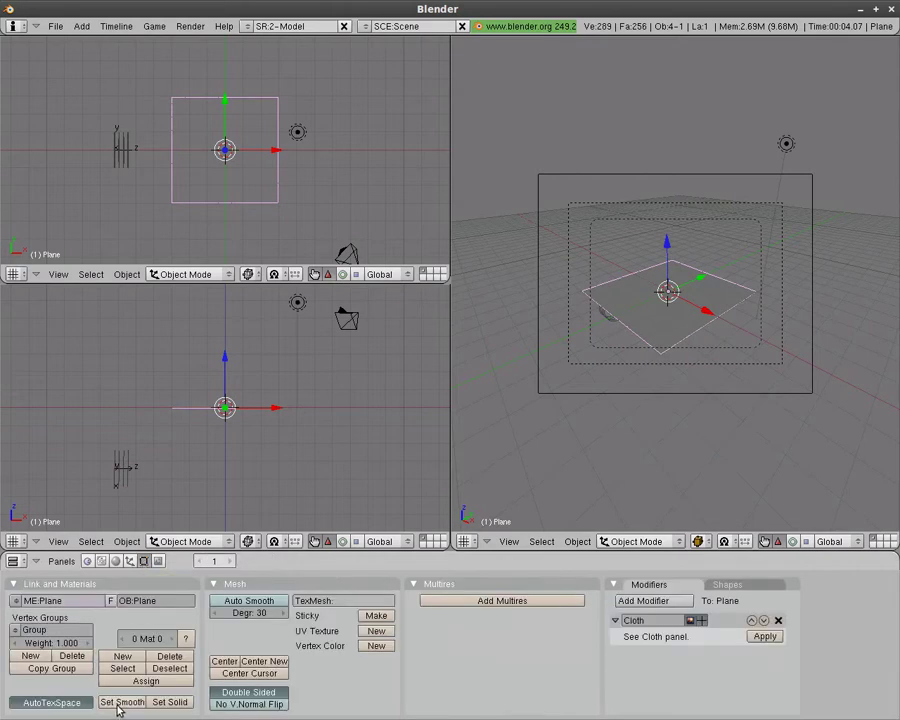
pyautogui.click(651, 600)
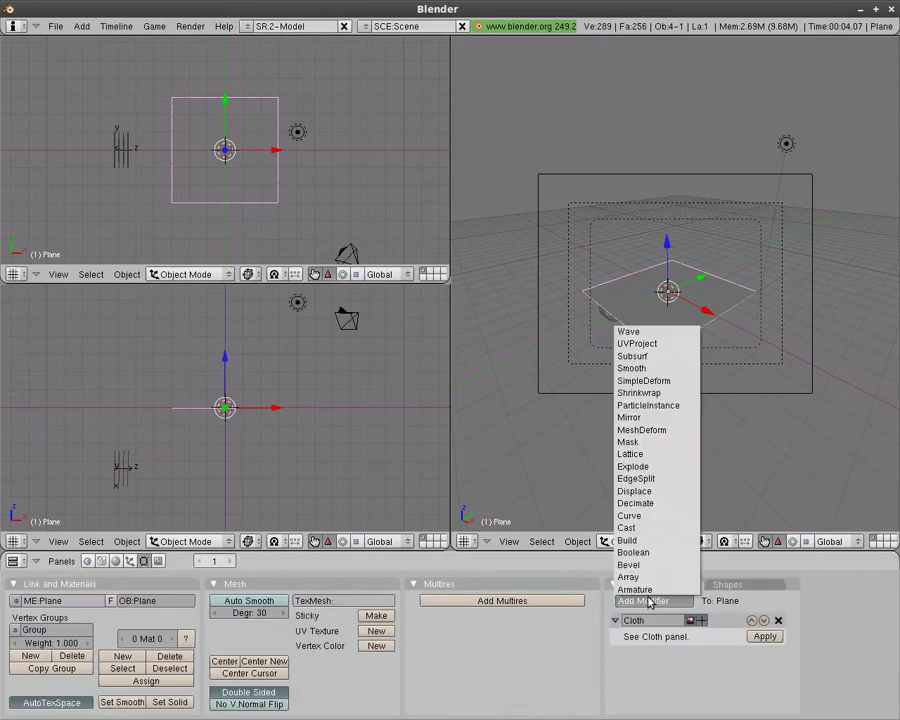
pyautogui.click(652, 357)
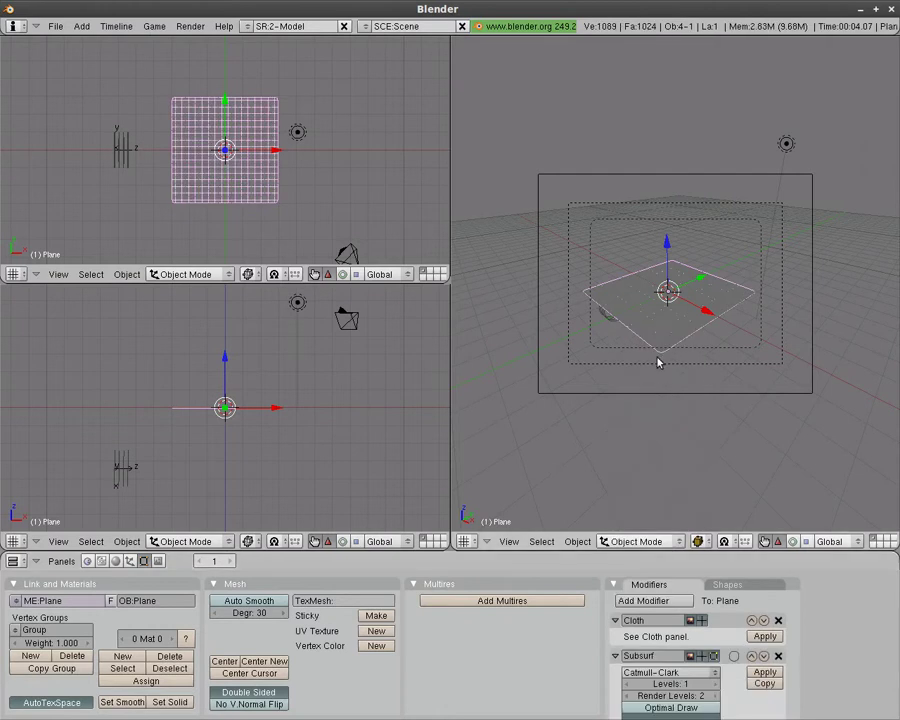
pyautogui.hotkey('alt', 'a')
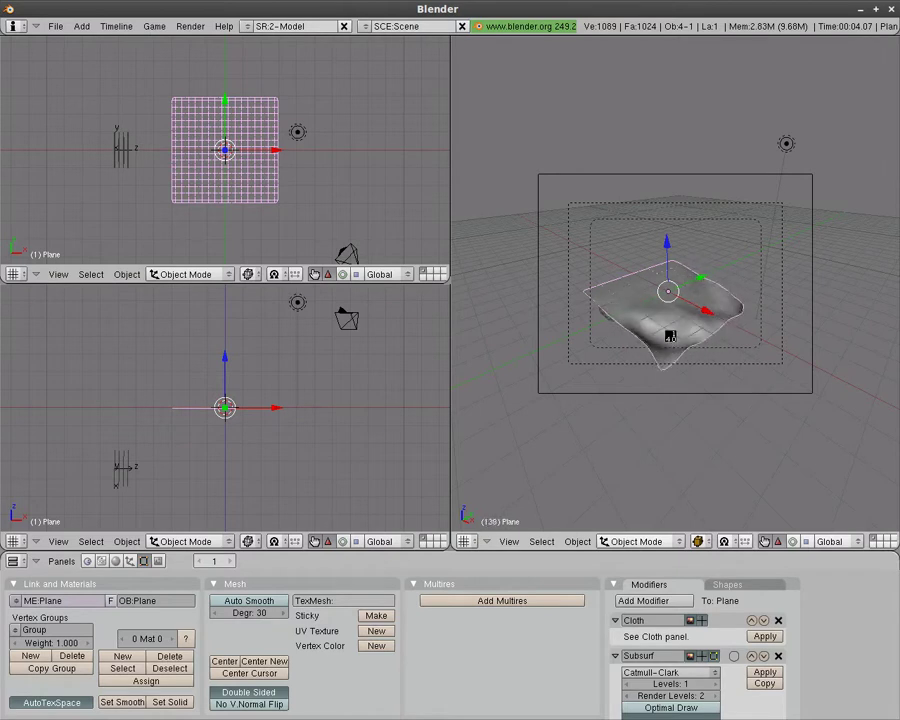
pyautogui.press('Escape')
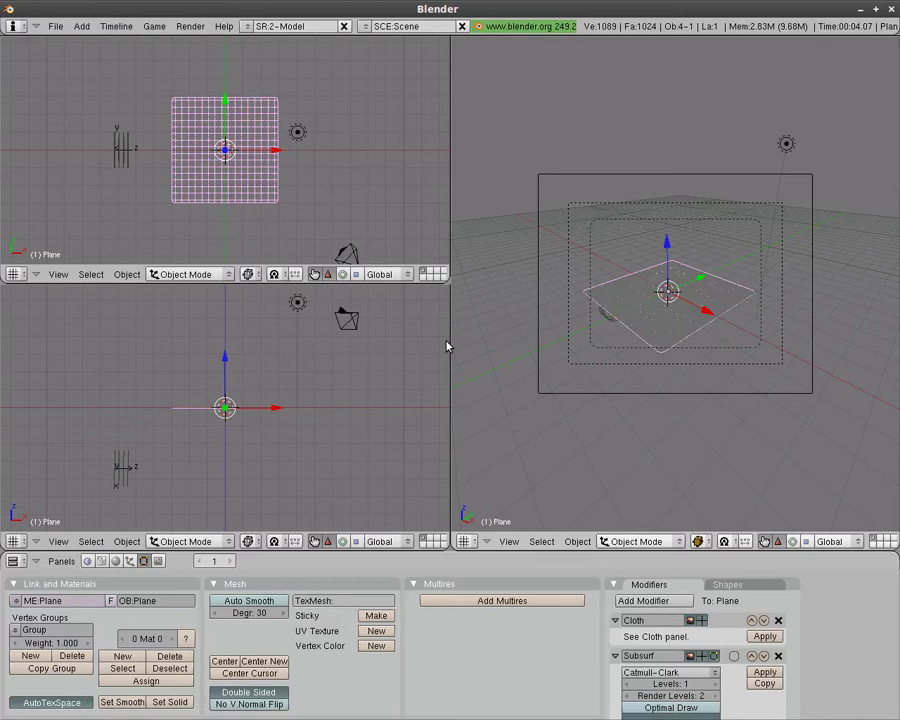
# Move the wind Empty along positive Y past the plane's far edge and insert a LocRotScale keyframe at frame 31.
pyautogui.rightClick(130, 165)
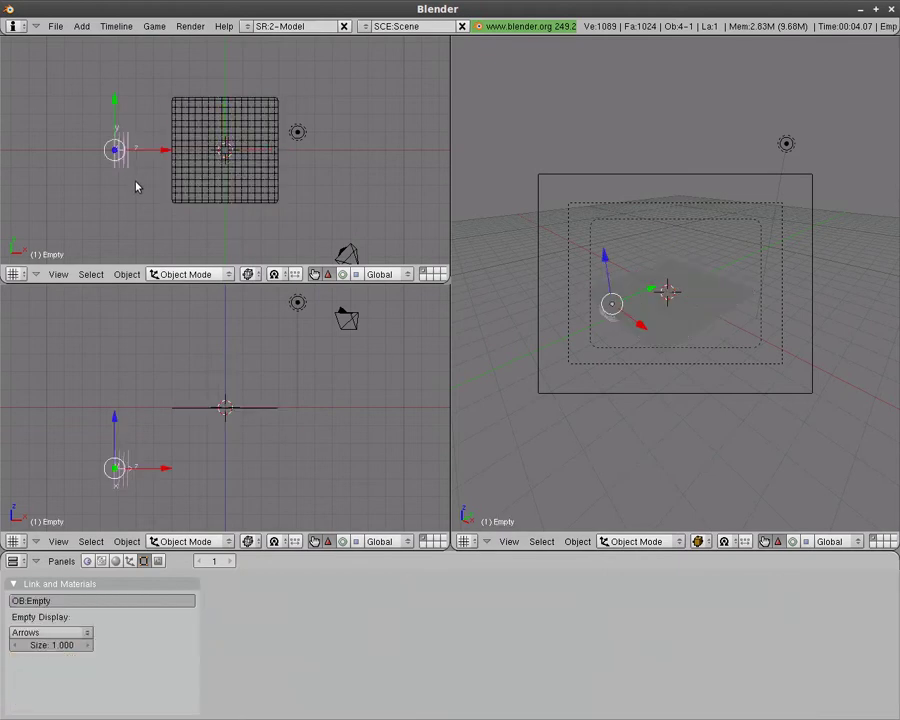
pyautogui.press('g')
pyautogui.click(127, 80)
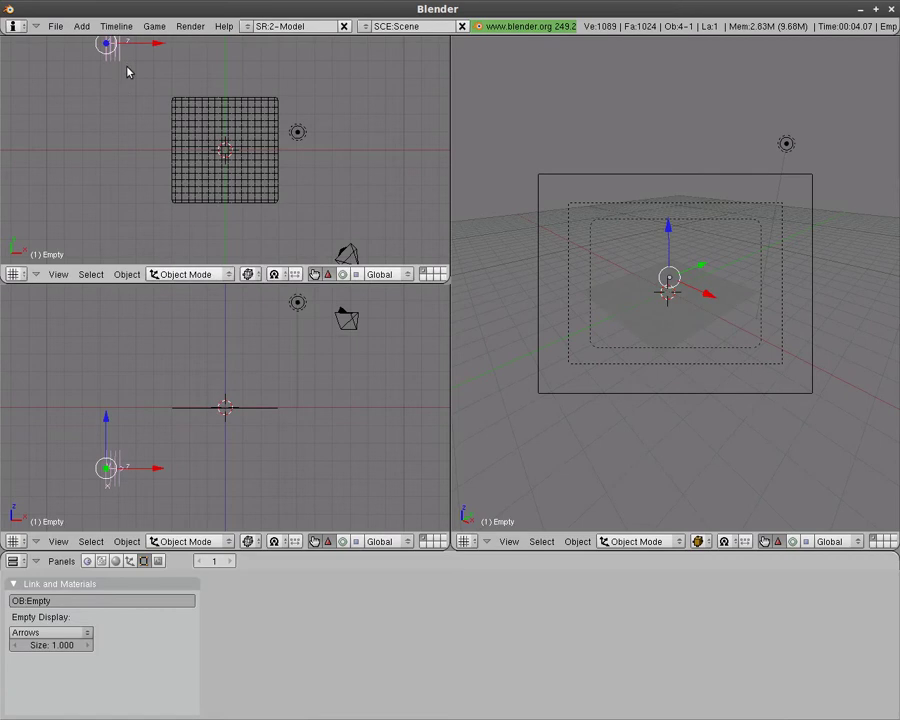
pyautogui.press('Up')
pyautogui.press('i')
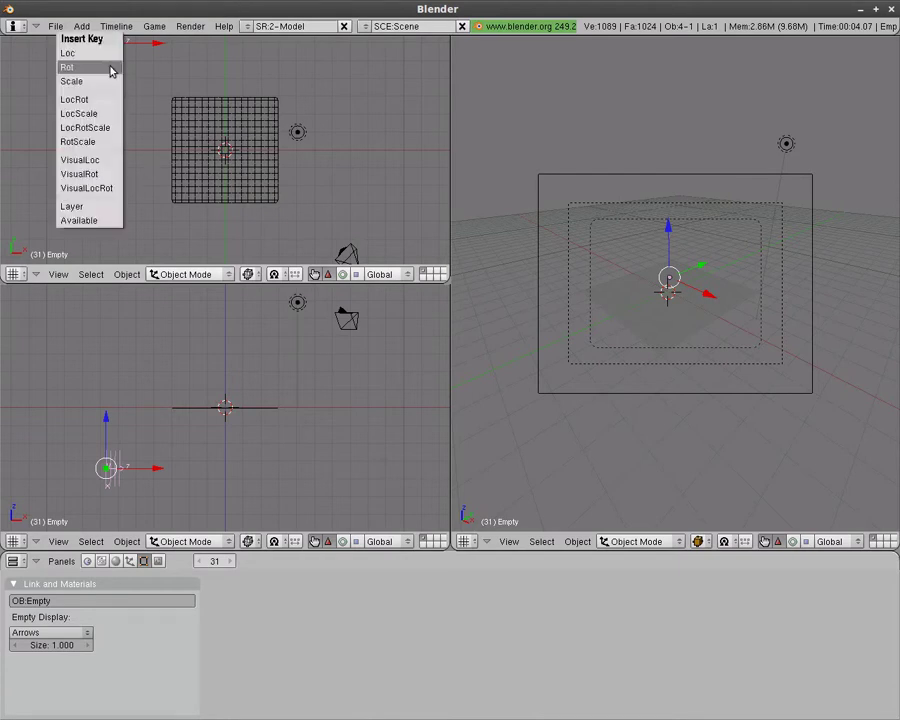
pyautogui.click(85, 128)
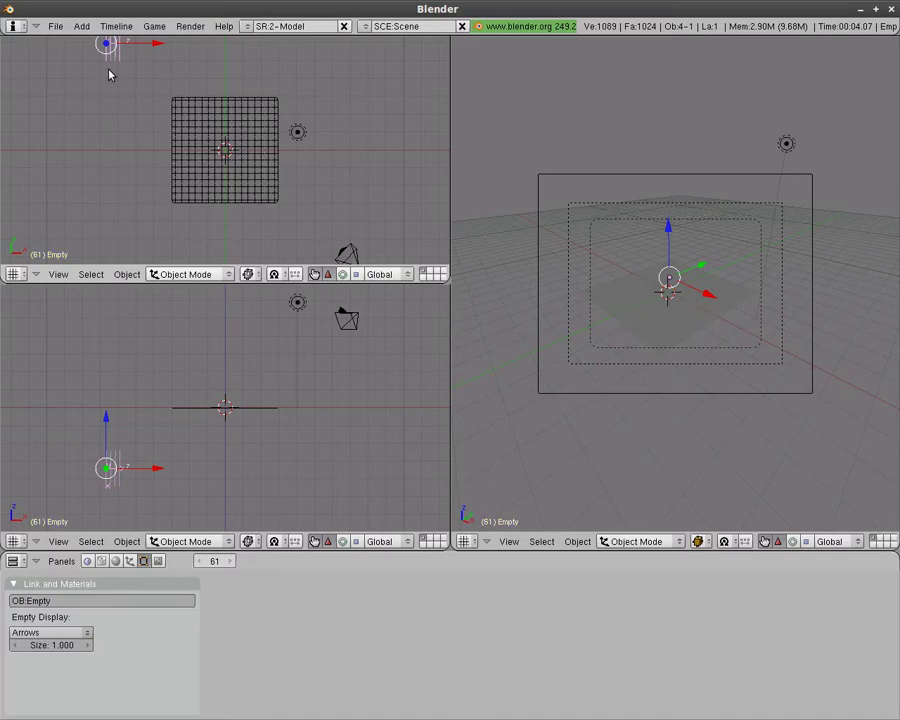
# At frame 101, move the Empty about 11 units along negative Y and insert a LocRotScale keyframe.
pyautogui.press('Up')
pyautogui.press('Up')
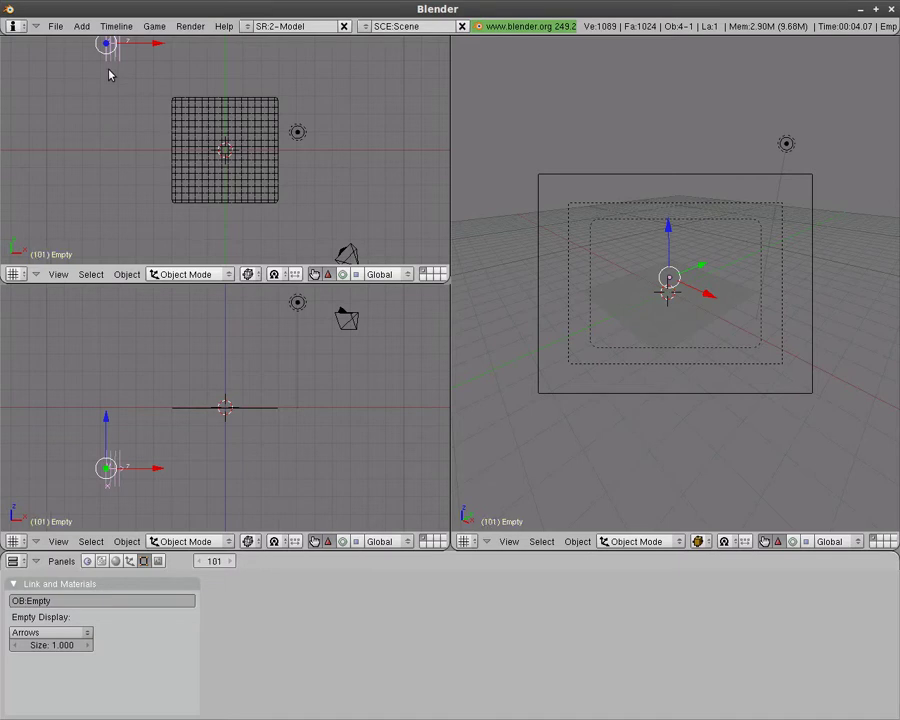
pyautogui.press('g')
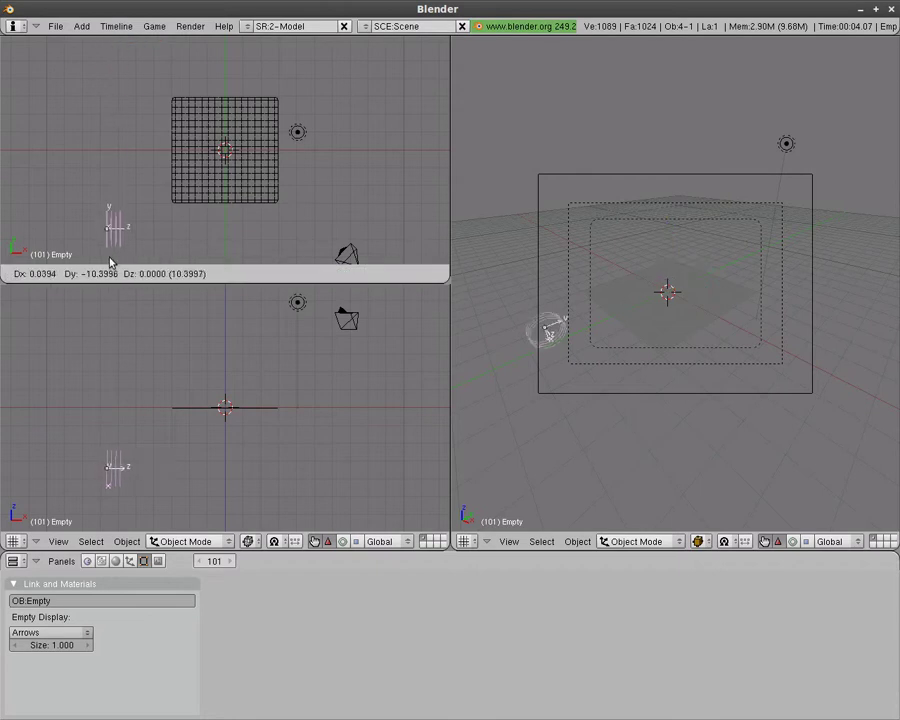
pyautogui.click(110, 265)
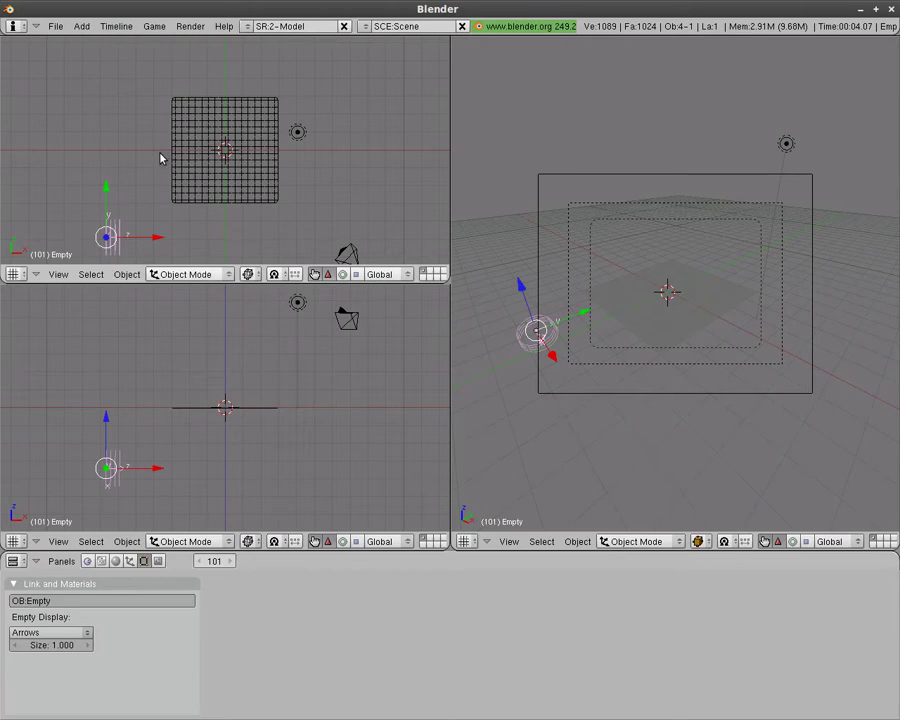
pyautogui.press('i')
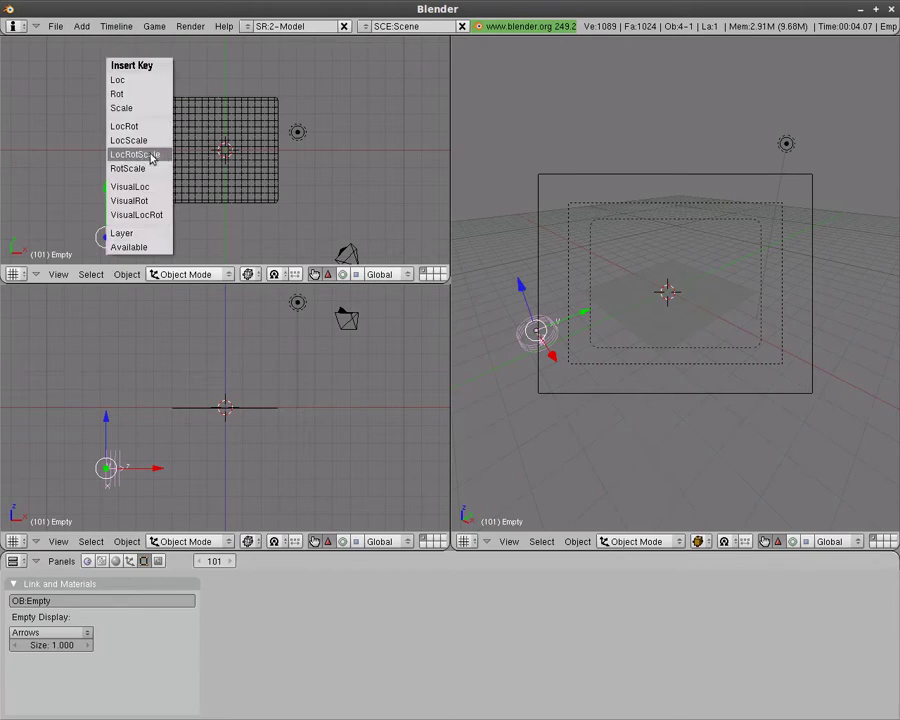
pyautogui.click(151, 159)
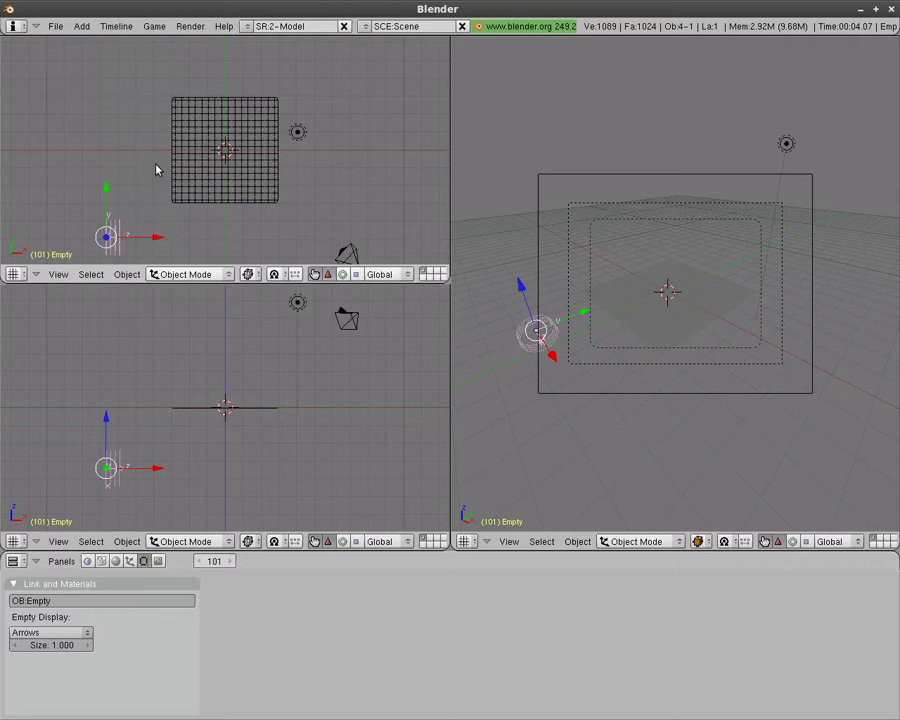
# Step through the animation frame by frame to check how the cloth reacts to the moving wind.
pyautogui.press('Right')
pyautogui.press('Right')
pyautogui.press('Right')
pyautogui.press('Right')
pyautogui.press('Right')
pyautogui.press('Right')
pyautogui.press('Right')
pyautogui.press('Right')
pyautogui.press('Right')
pyautogui.press('Right')
pyautogui.press('Right')
pyautogui.press('Right')
pyautogui.press('Right')
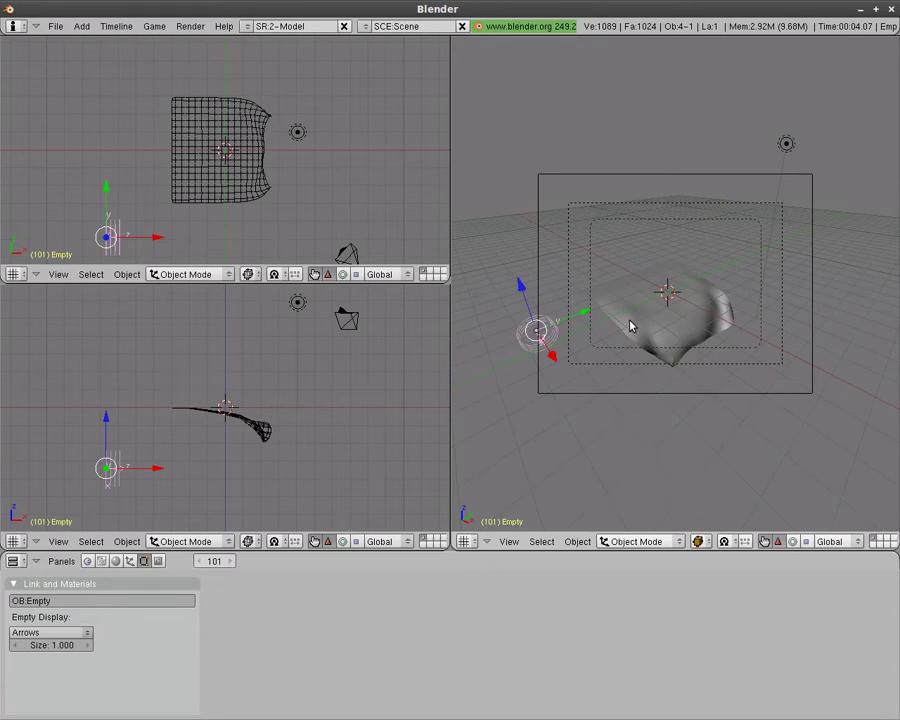
# Select the plane and preview its cloth animation from frame 101 and again from frame 1.
pyautogui.rightClick(631, 326)
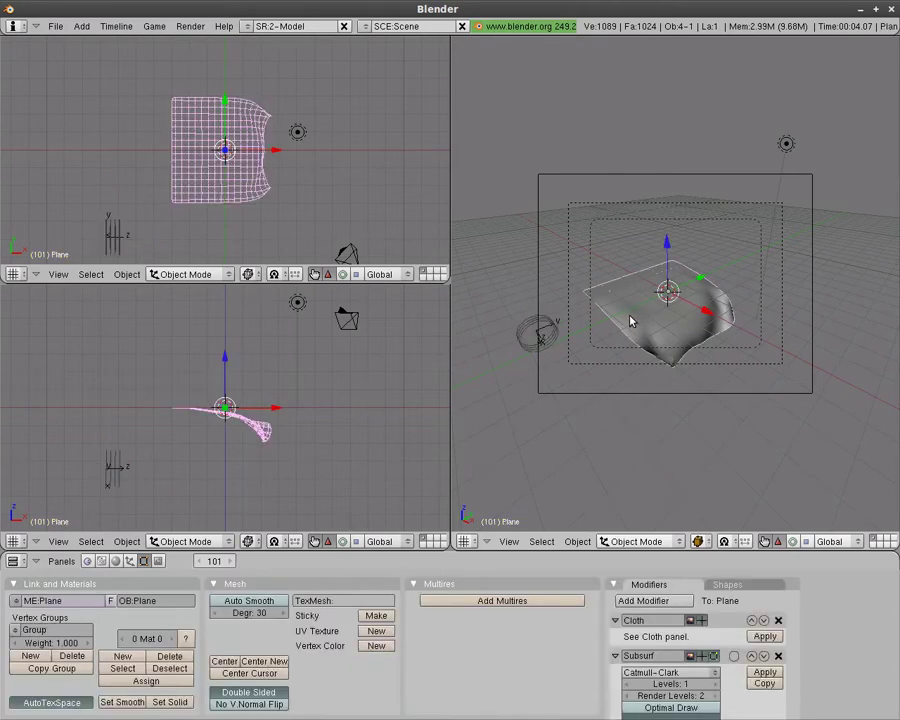
pyautogui.hotkey('alt', 'a')
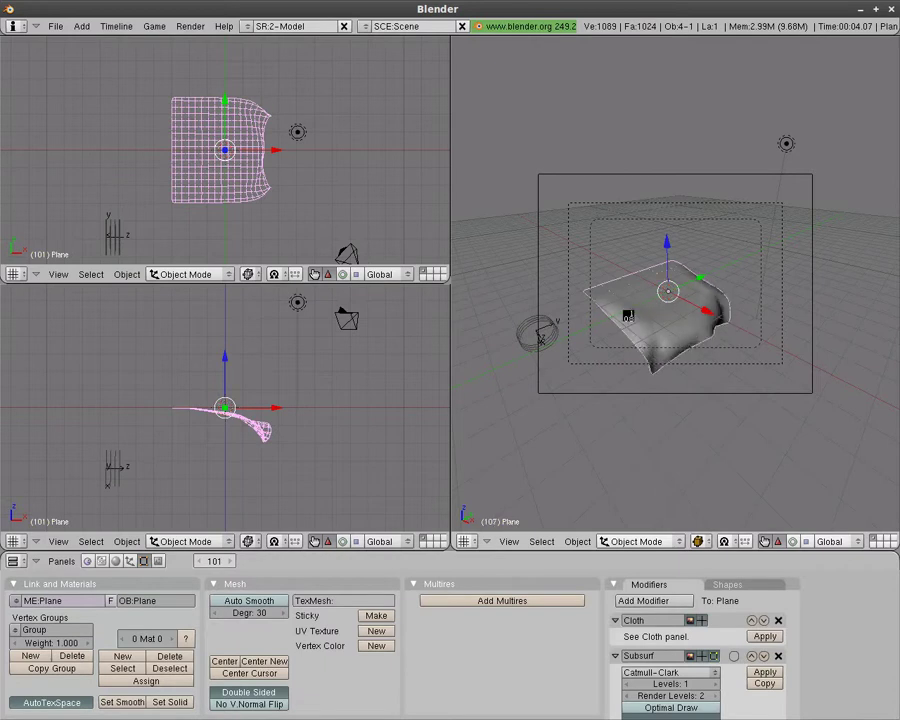
pyautogui.press('Escape')
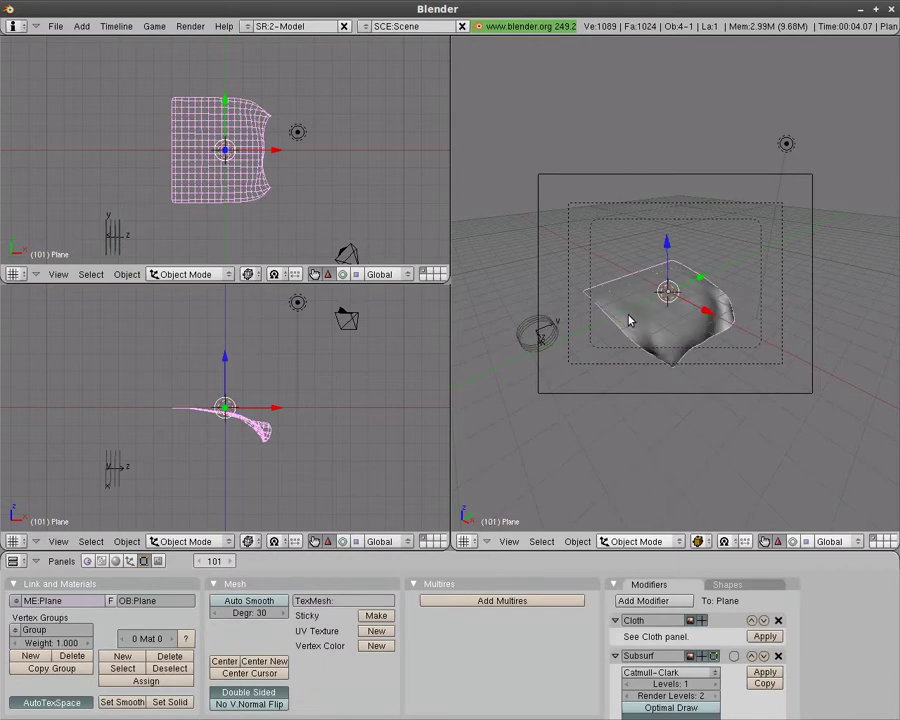
pyautogui.hotkey('shift', 'Left')
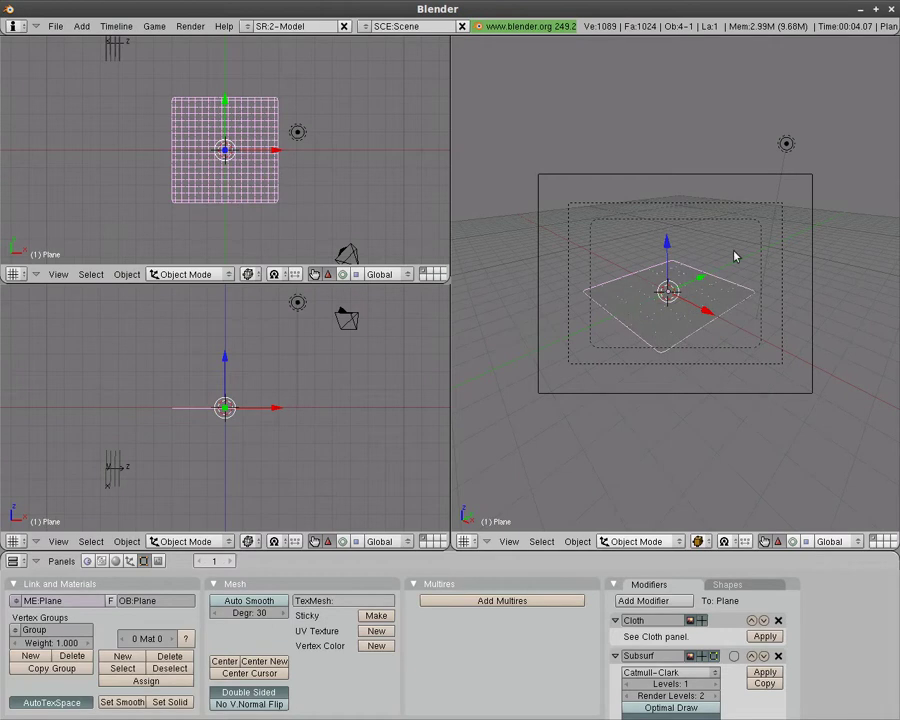
pyautogui.hotkey('alt', 'a')
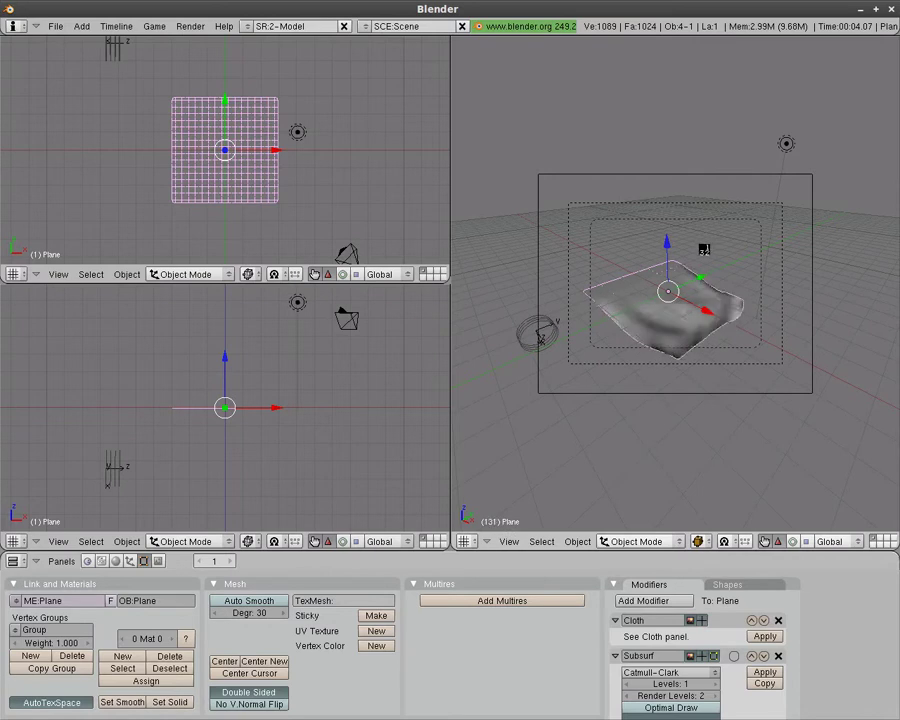
pyautogui.press('Escape')
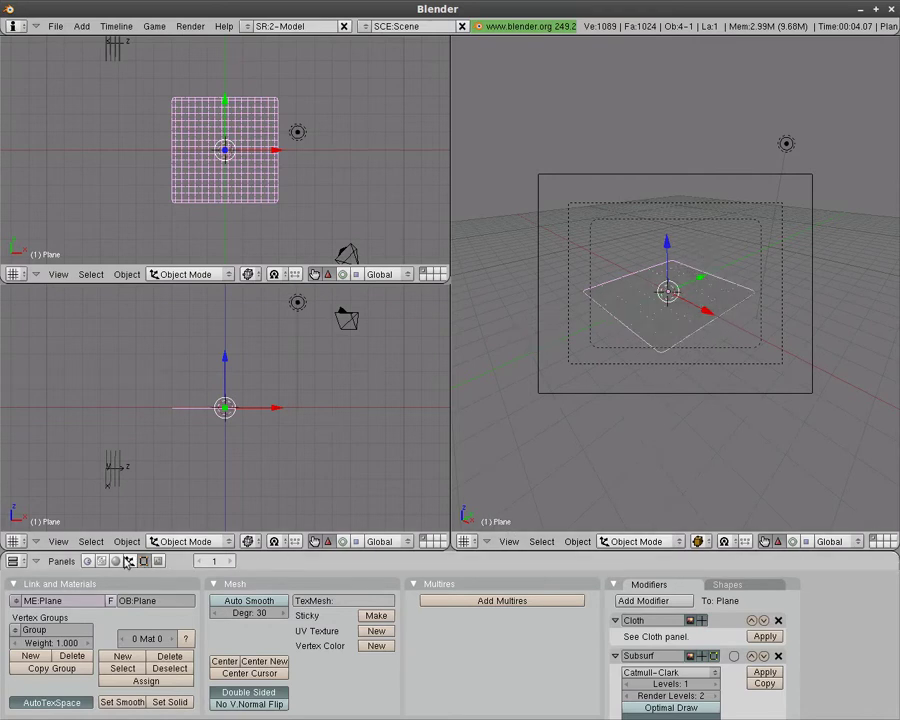
# Free the plane's cloth simulation cache and preview the animation again.
pyautogui.click(129, 561)
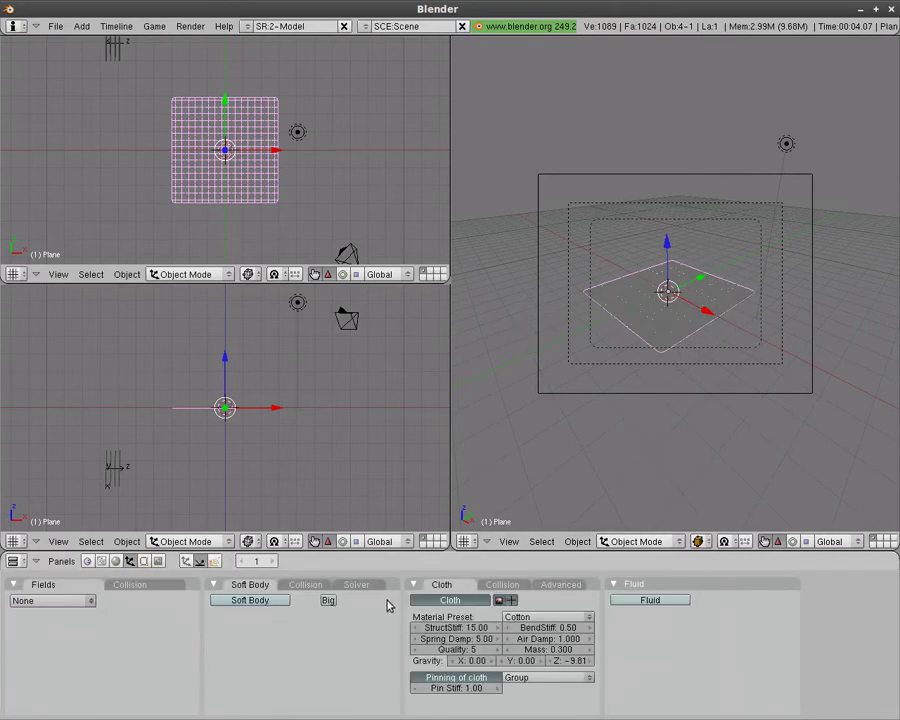
pyautogui.click(502, 586)
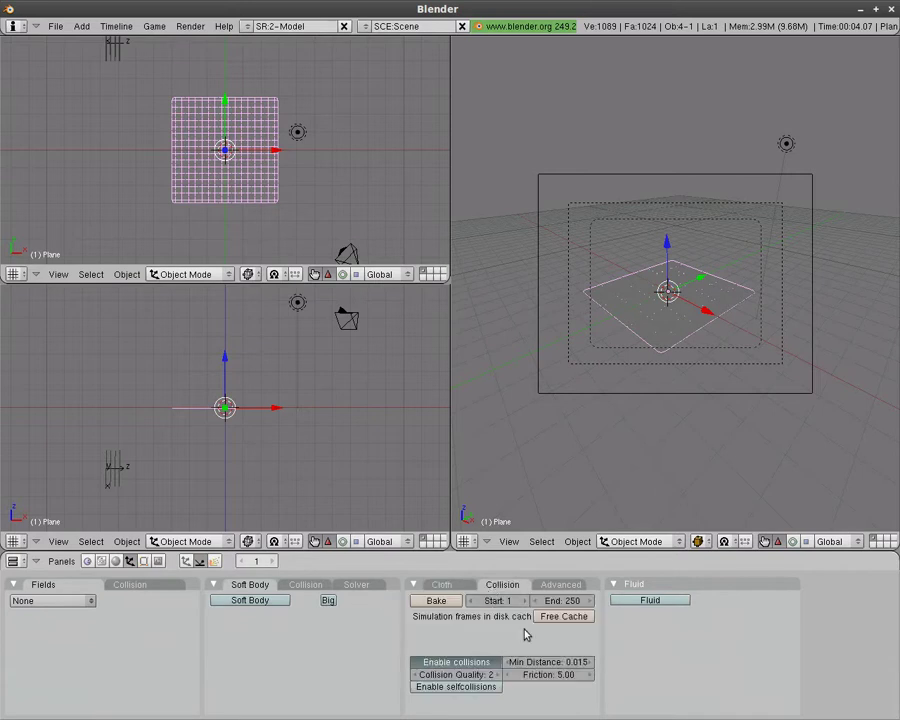
pyautogui.click(564, 616)
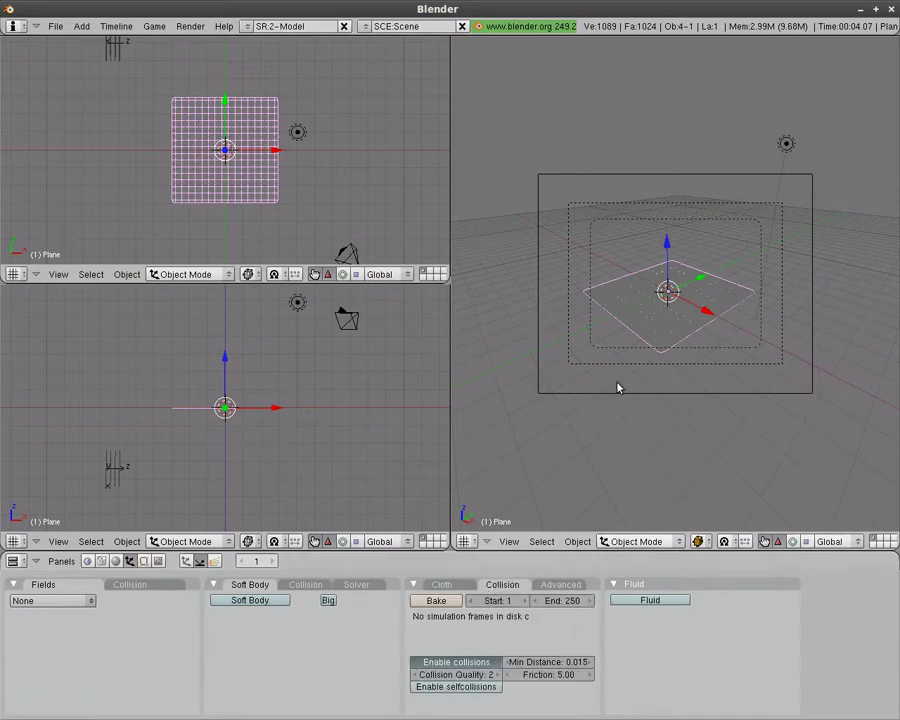
pyautogui.hotkey('alt', 'a')
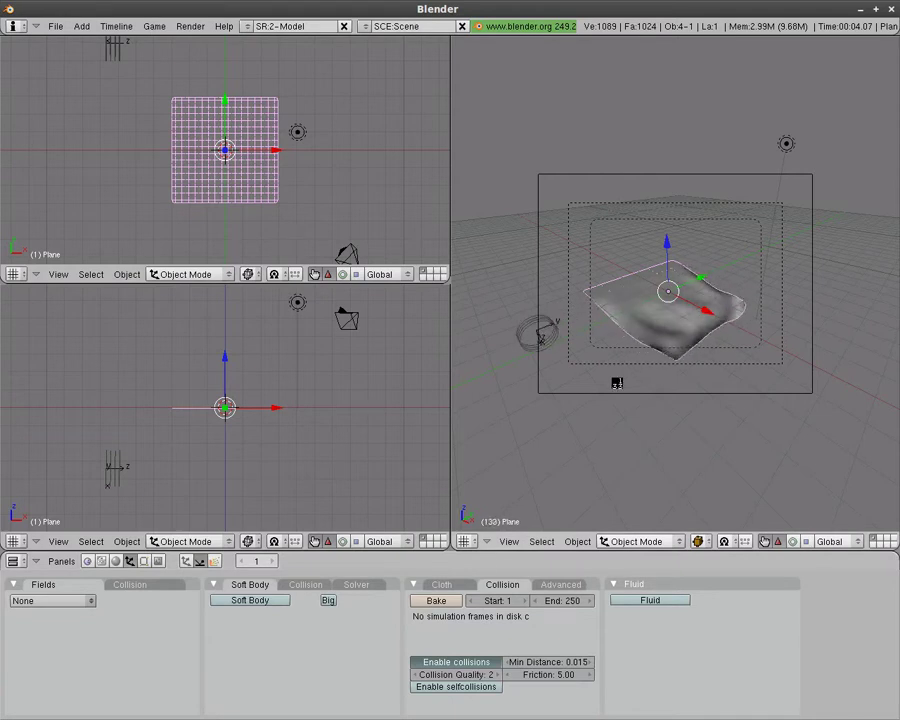
pyautogui.press('Escape')
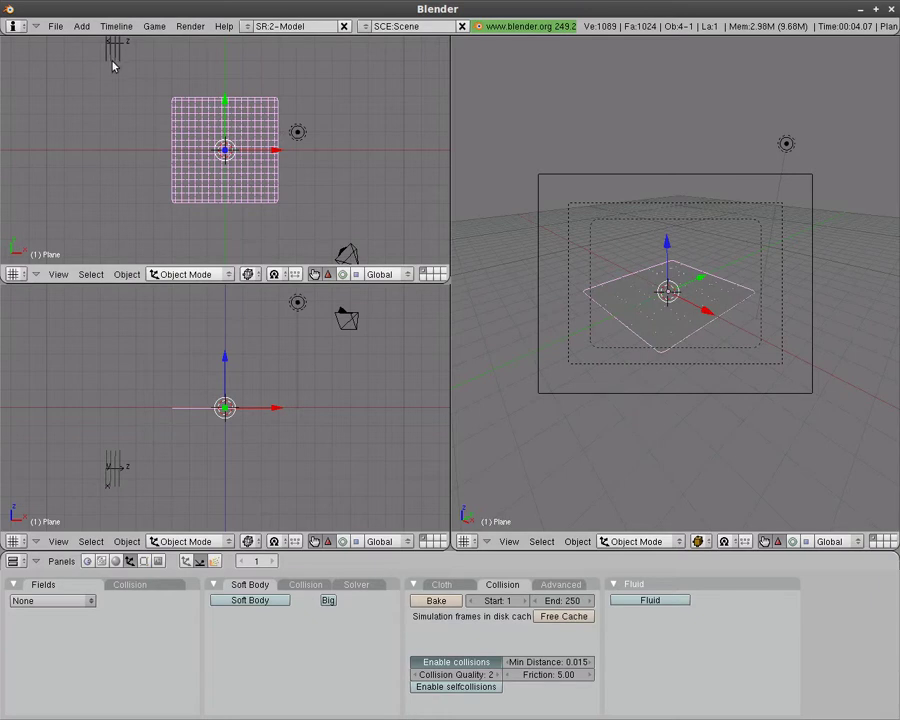
# At frame 31, rotate the wind Empty about 90 degrees in the top view to blow along positive Y and insert a keyframe.
pyautogui.scroll(-3, 126, 140)
pyautogui.scroll(2, 134, 137)
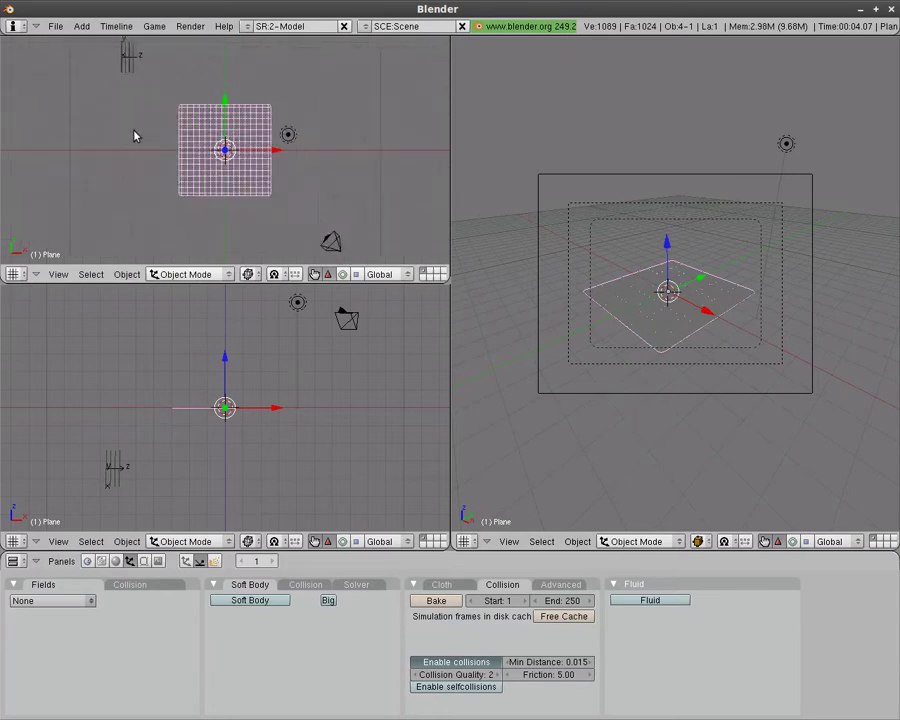
pyautogui.hotkey('shift', 'alt', 'a')
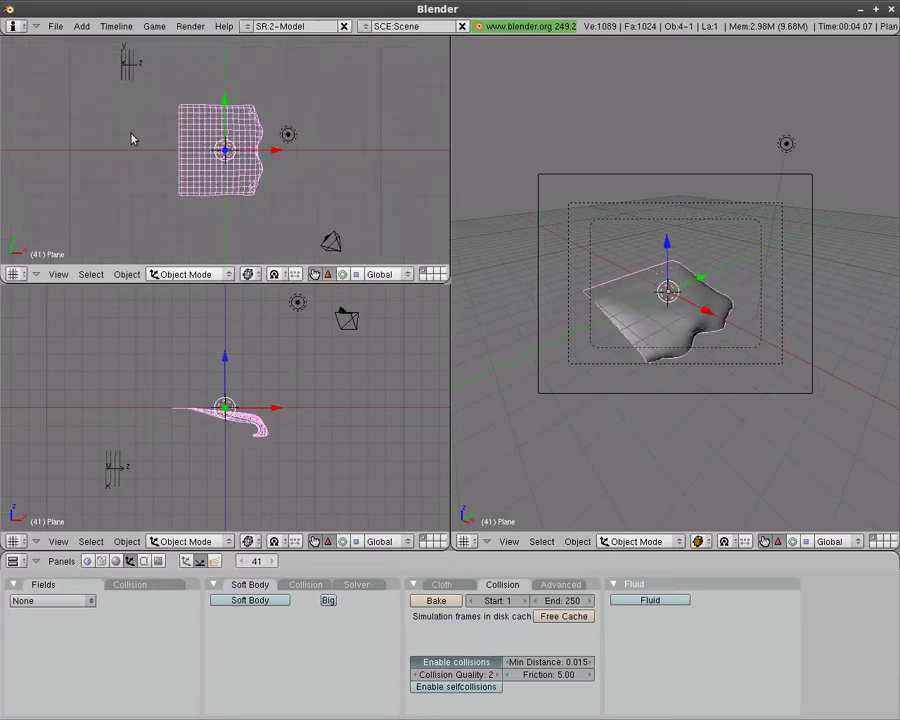
pyautogui.press('Left')
pyautogui.press('Right')
pyautogui.rightClick(134, 72)
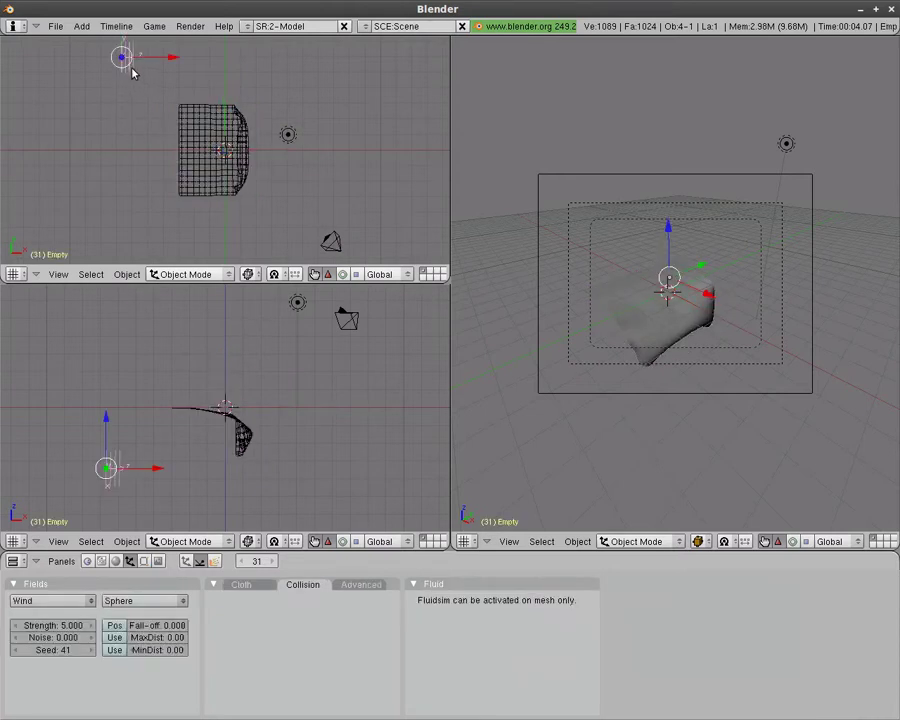
pyautogui.press('r')
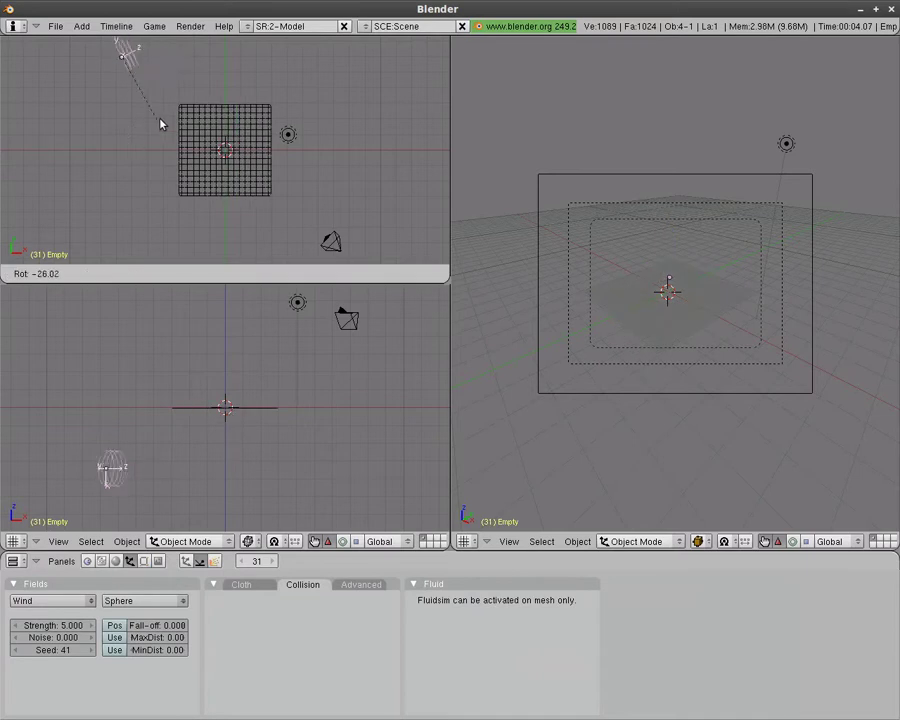
pyautogui.click(170, 48)
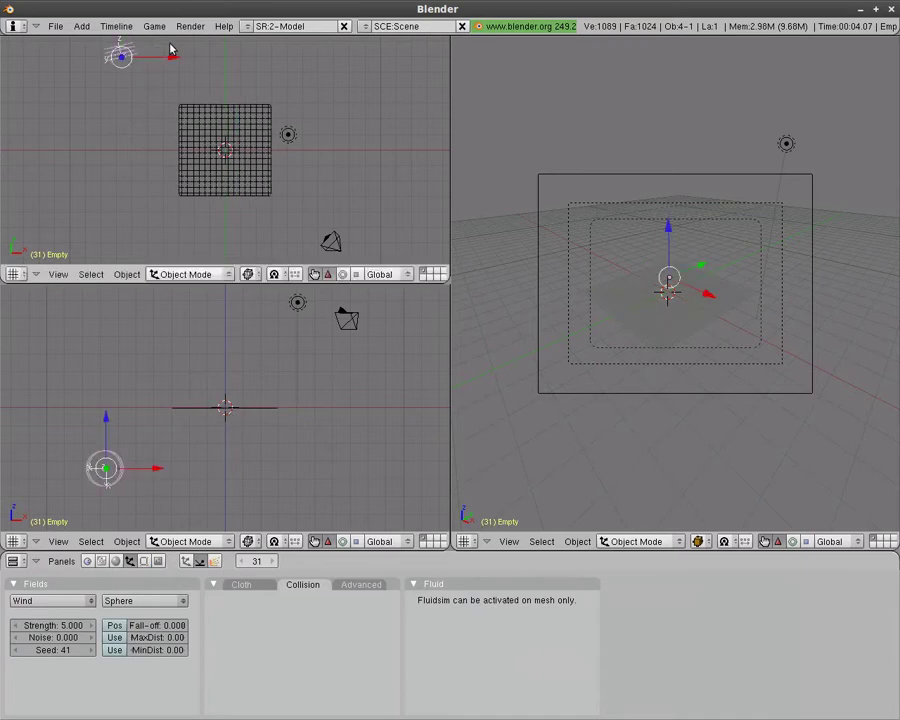
pyautogui.press('i')
pyautogui.click(171, 118)
# At frame 111, rotate the wind Empty about 90 degrees clockwise in the top view to blow along negative Y and insert a keyframe.
pyautogui.press('Up')
pyautogui.press('Up')
pyautogui.press('Up')
pyautogui.press('Up')
pyautogui.press('Up')
pyautogui.press('Up')
pyautogui.press('Up')
pyautogui.press('Up')
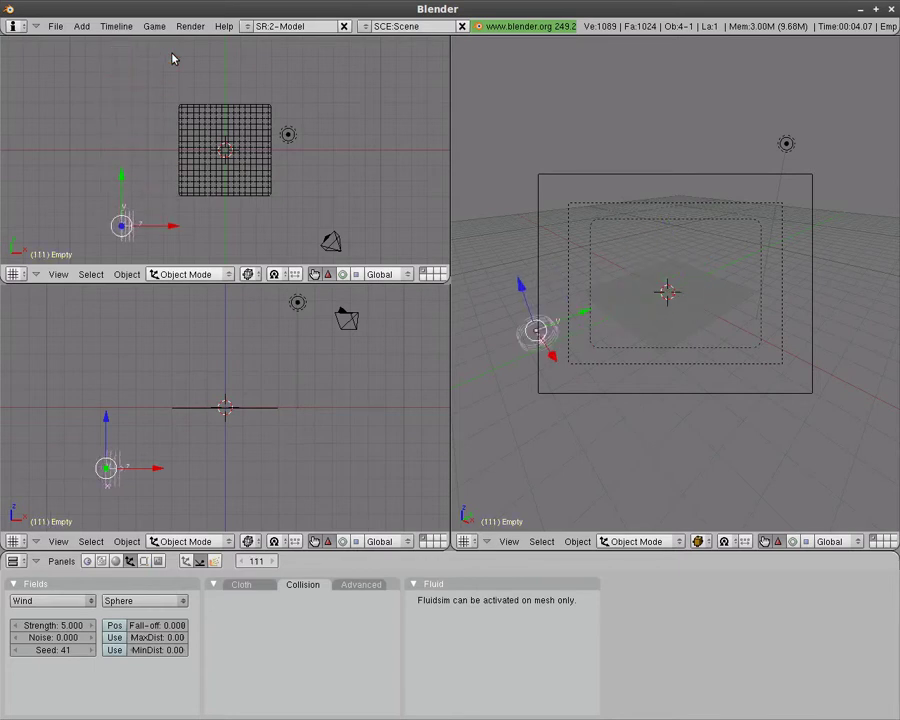
pyautogui.press('r')
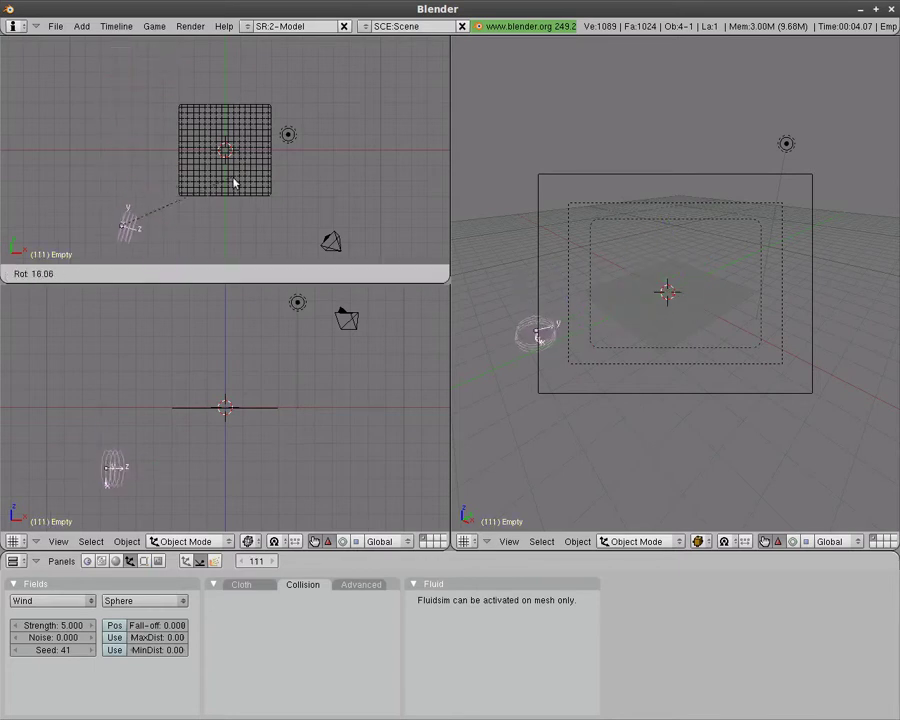
pyautogui.click(148, 259)
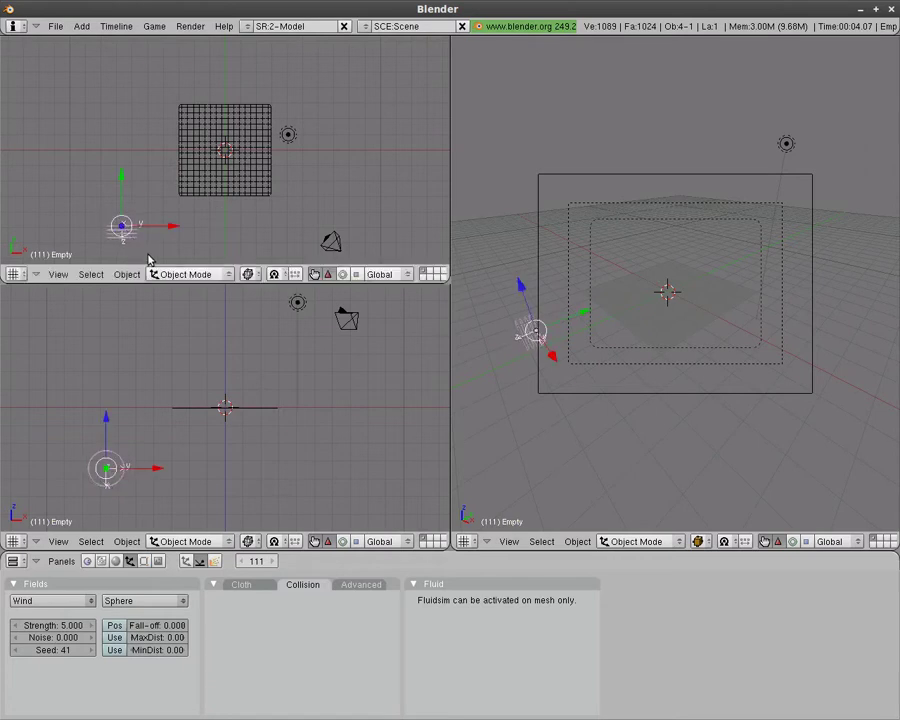
pyautogui.press('i')
pyautogui.click(150, 256)
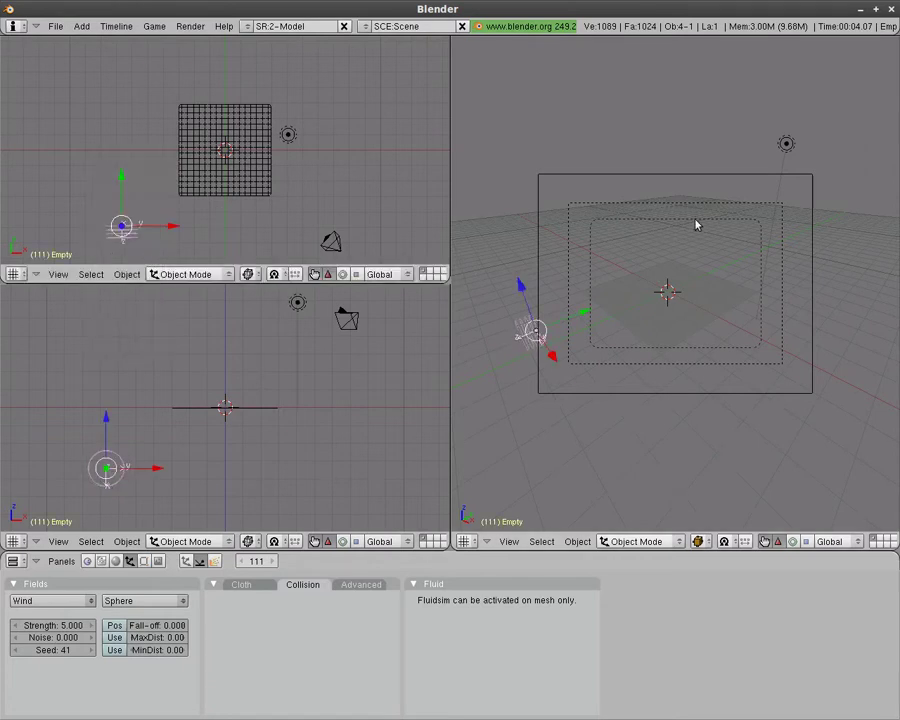
# Select the plane and preview its cloth animation from frame 1 with the newly keyframed wind rotation.
pyautogui.rightClick(669, 333)
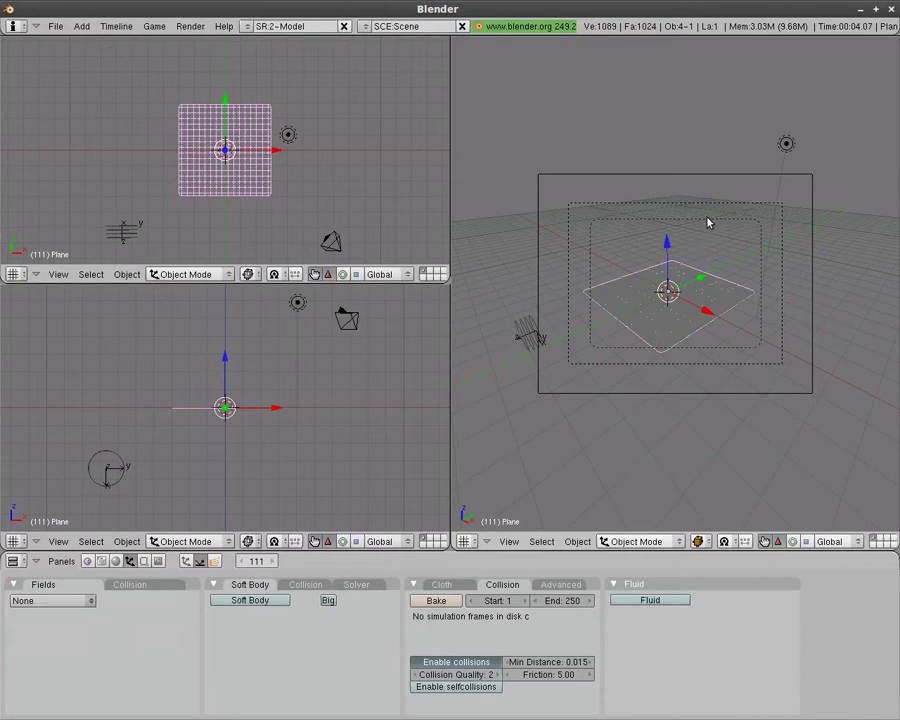
pyautogui.hotkey('shift', 'Left')
pyautogui.hotkey('alt', 'a')
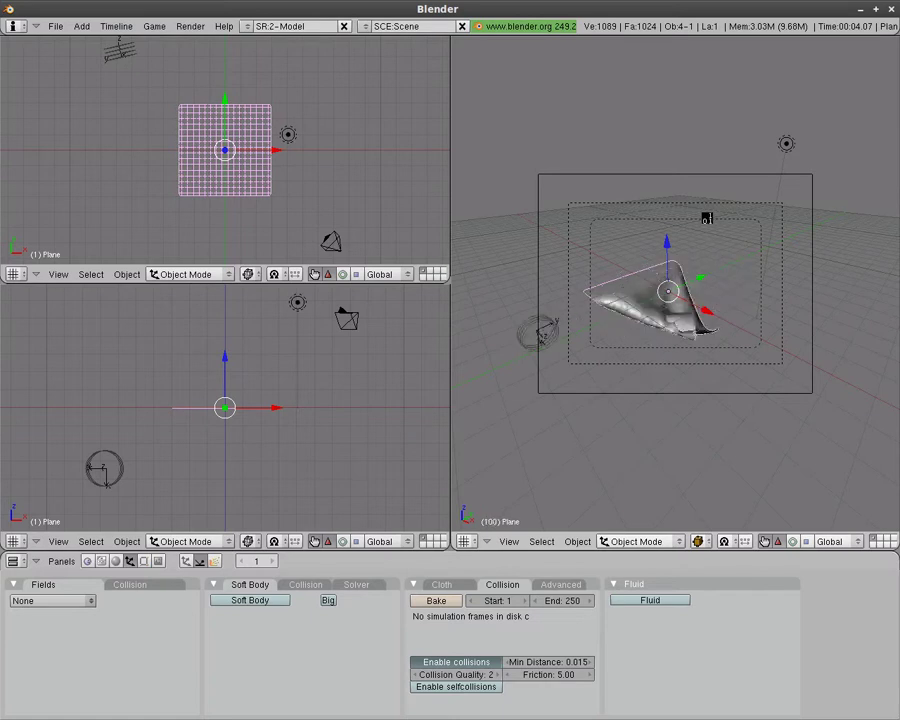
pyautogui.press('Escape')
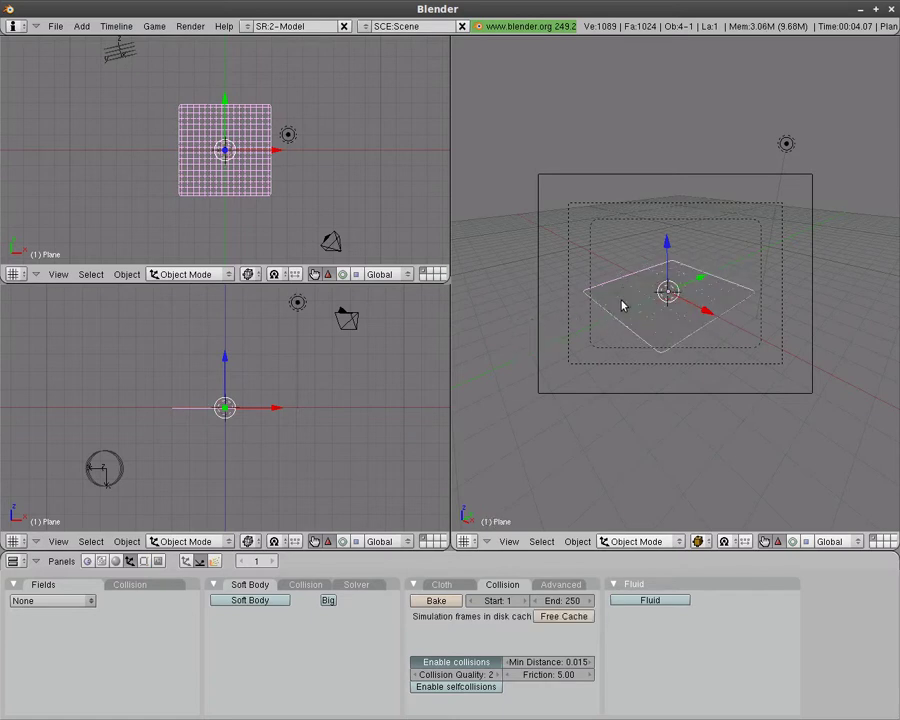
# Enable self-collisions for the plane's cloth simulation and preview the animation.
pyautogui.click(466, 688)
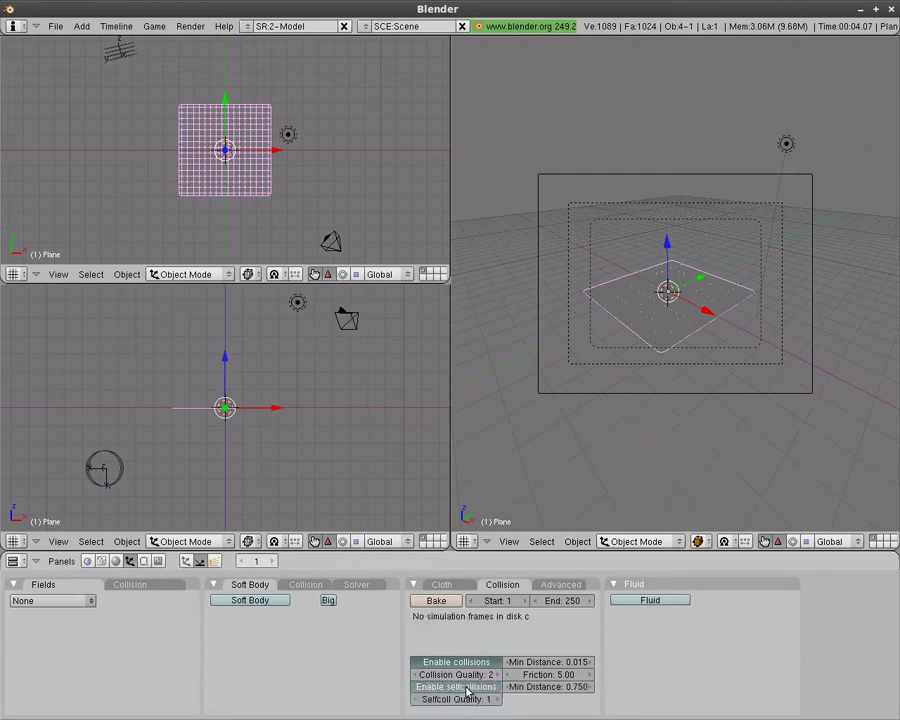
pyautogui.hotkey('alt', 'a')
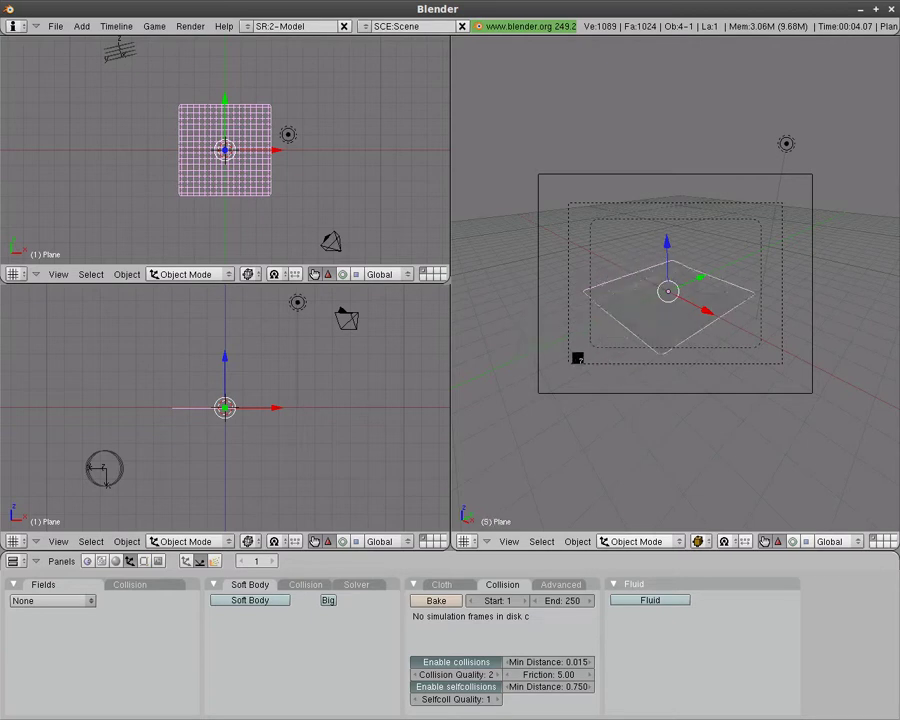
pyautogui.press('Escape')
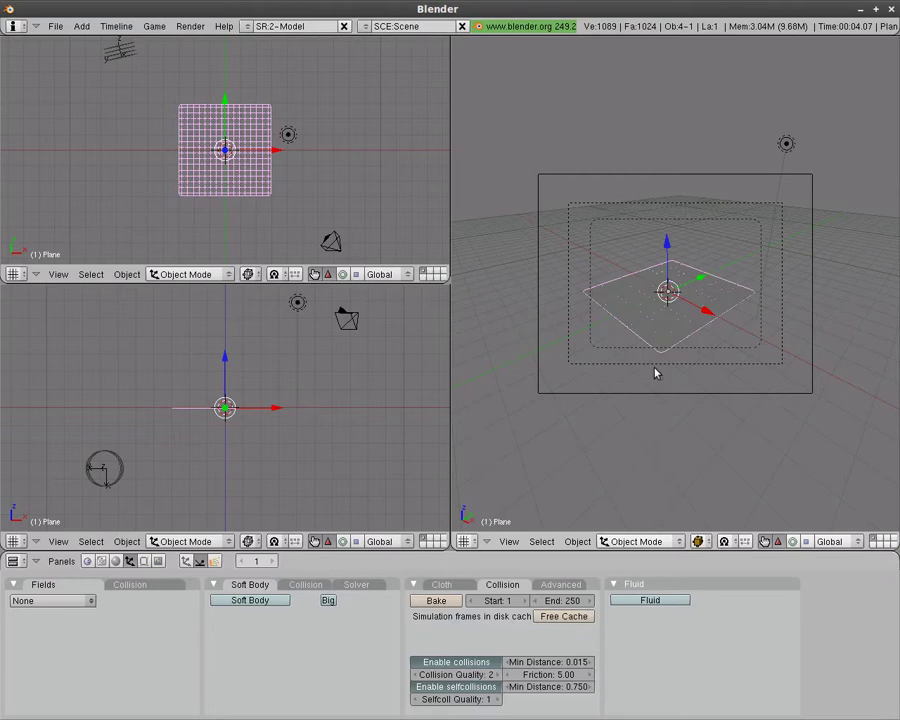